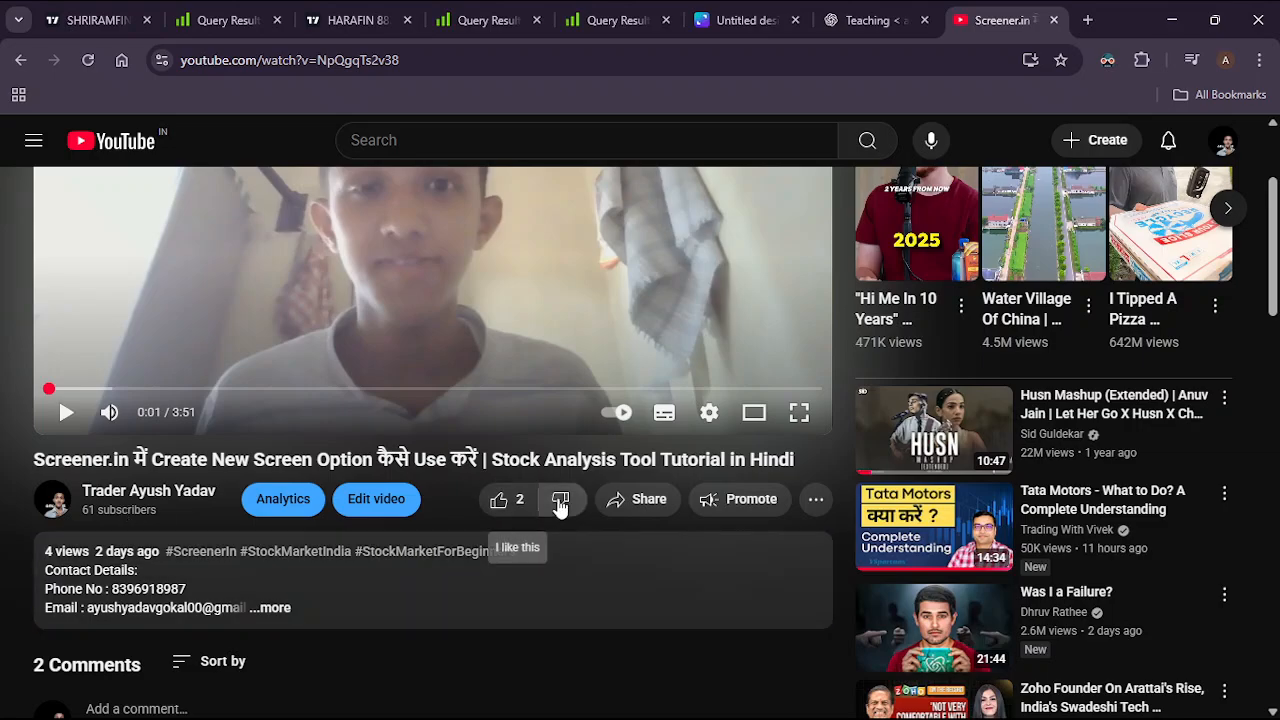
Read the viewer comment under the YouTube video asking about all-time-high stock queries.
scroll(480, 522, down, 3)
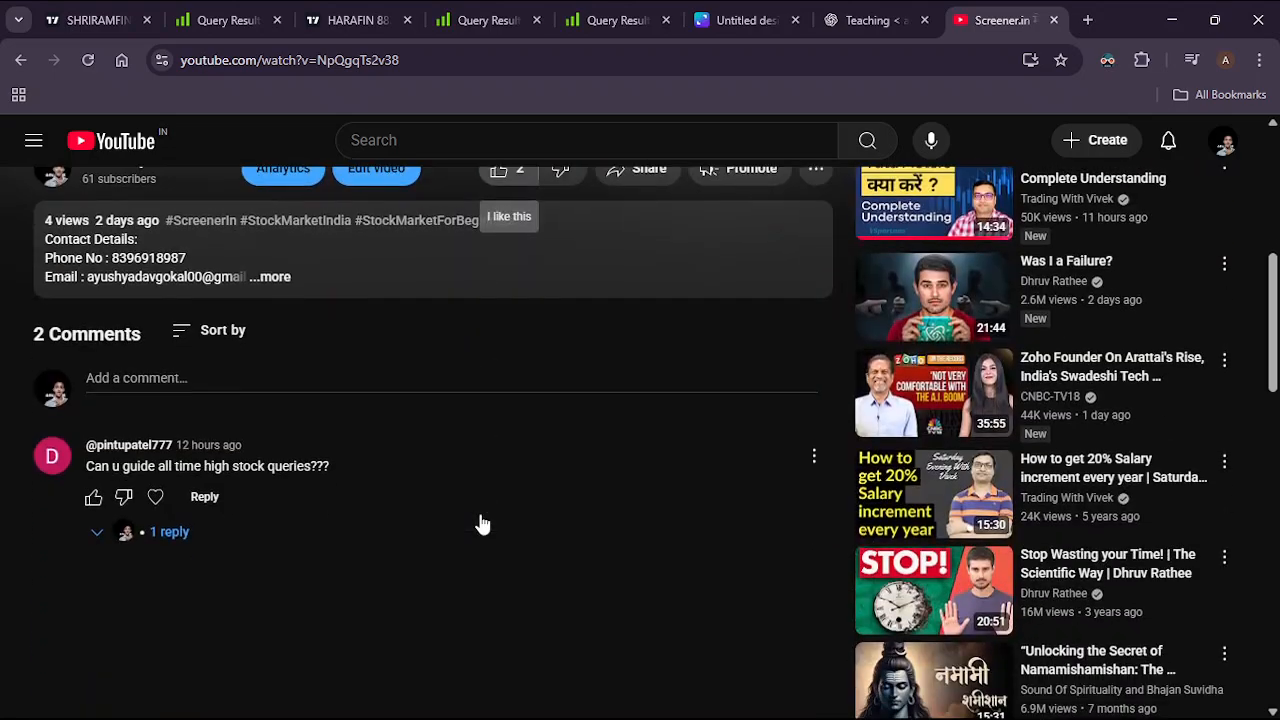
drag(161, 465, 332, 462)
click(332, 462)
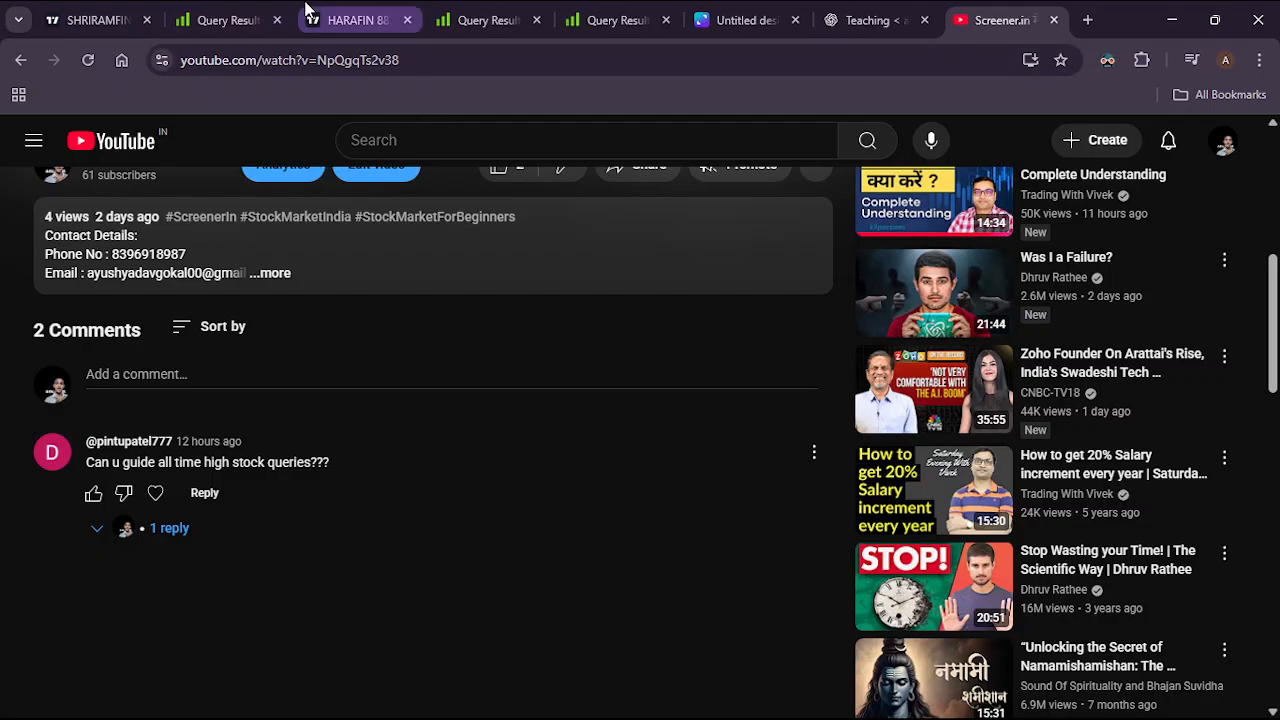
Switch to TradingView, dismiss the ad and examine the all-time high on the monthly SHRIRAMFIN chart.
click(222, 19)
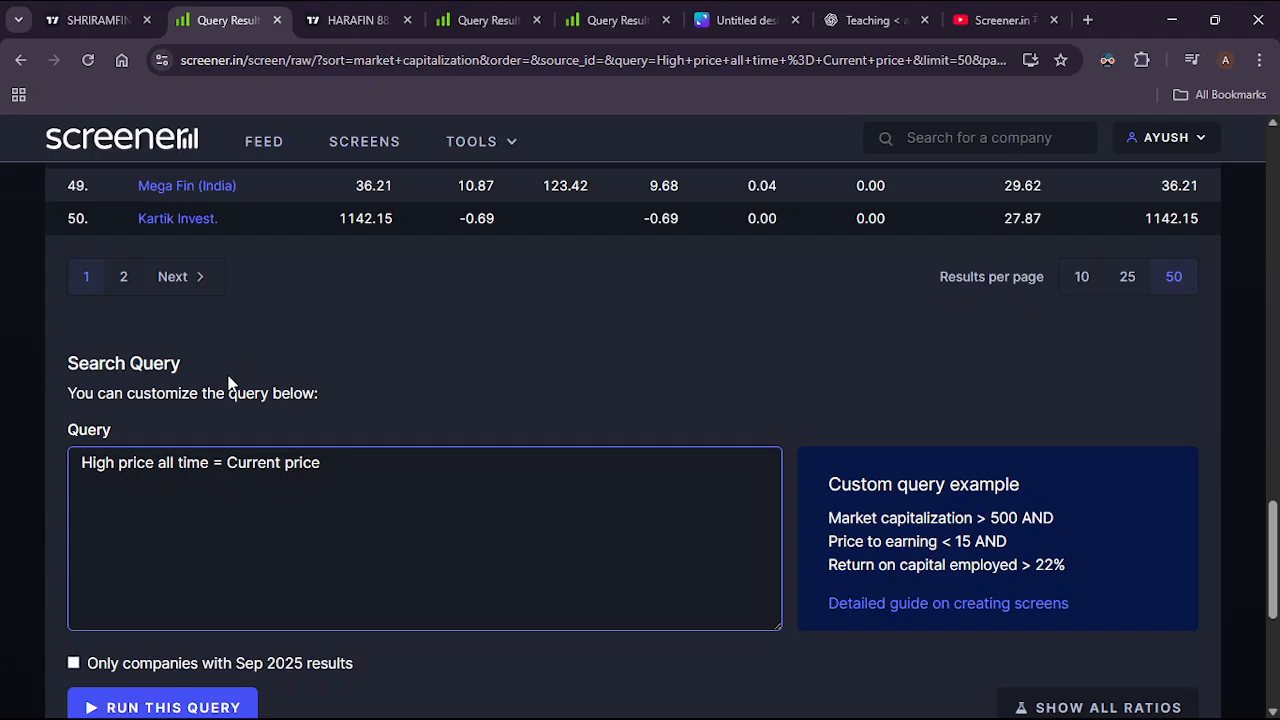
click(80, 10)
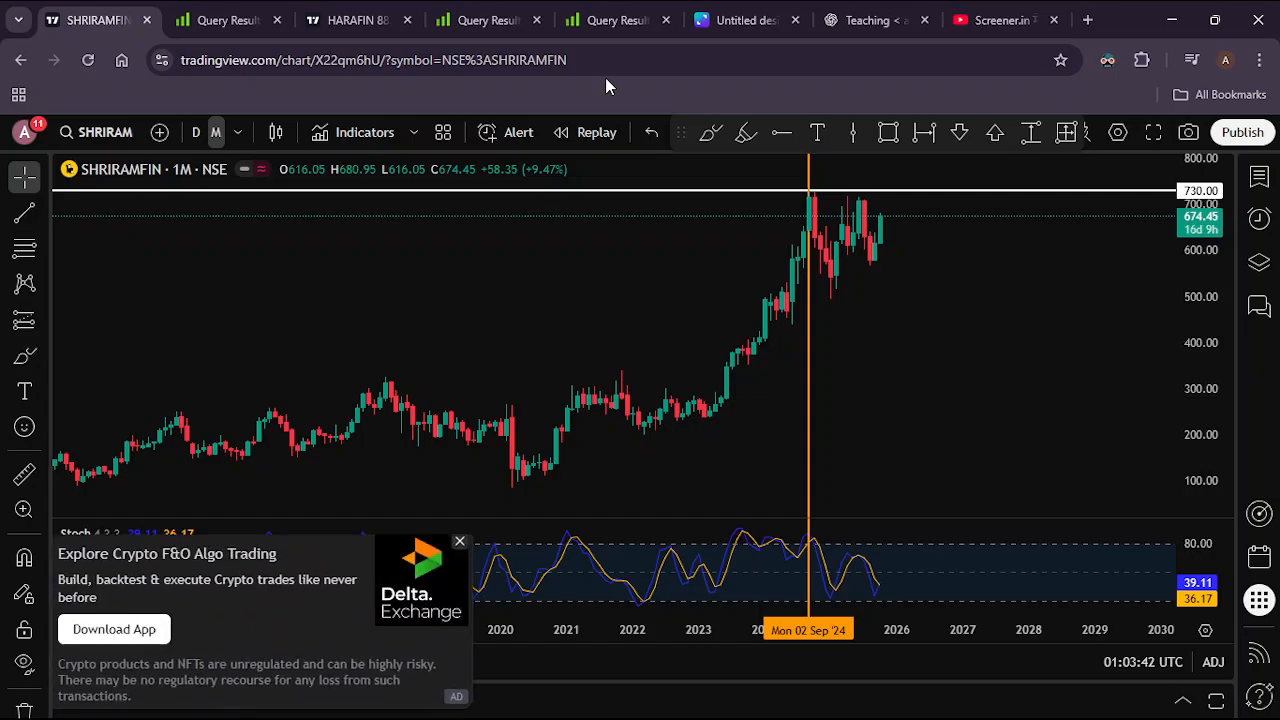
scroll(750, 271, up, 3)
scroll(517, 223, down, 5)
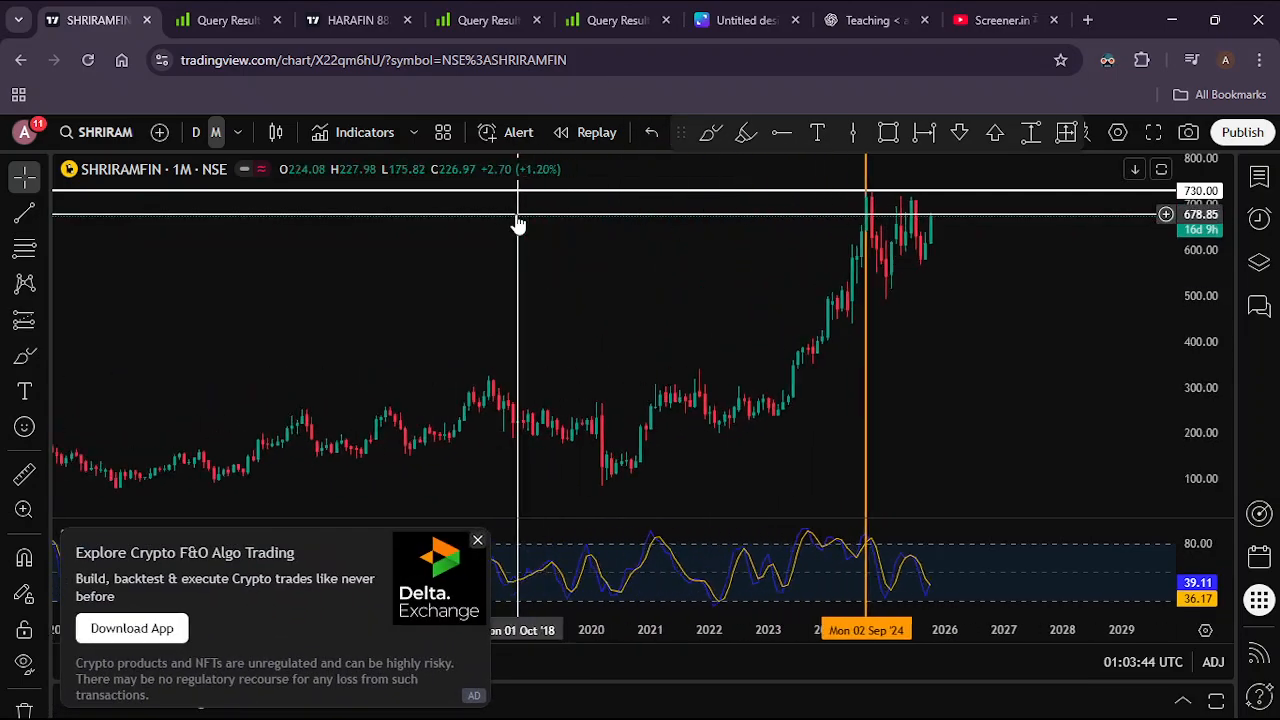
click(477, 543)
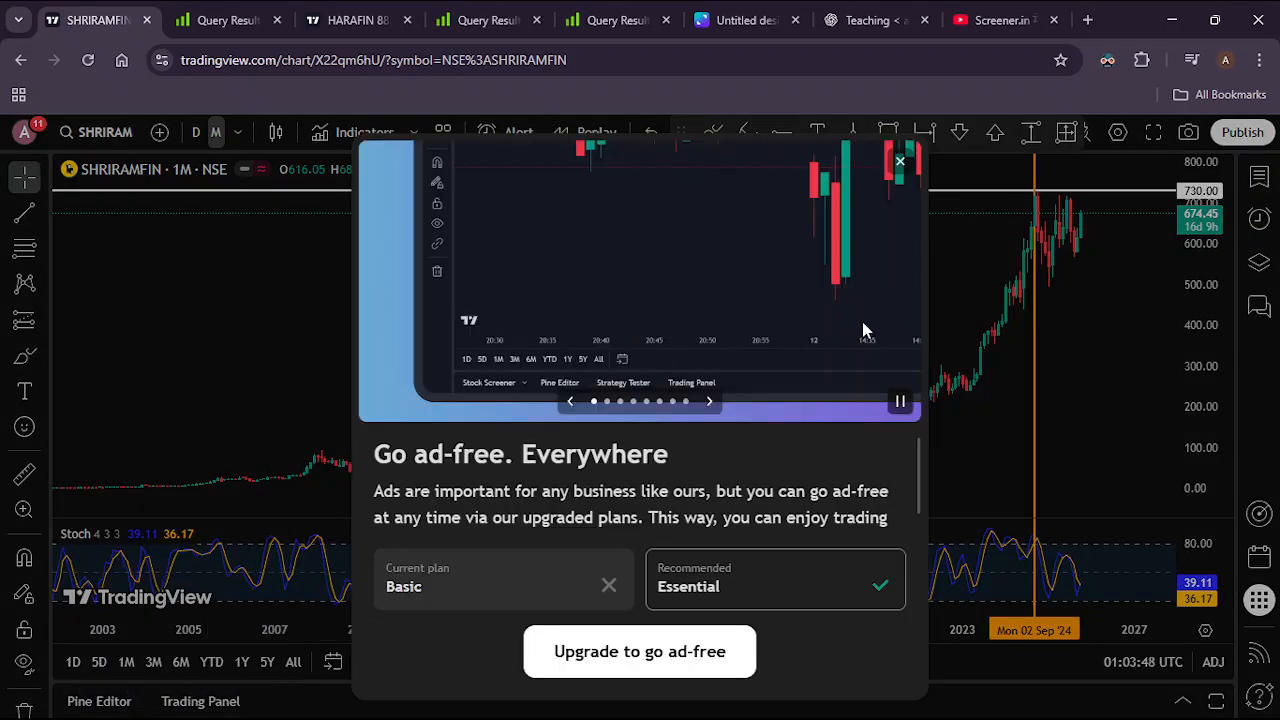
click(898, 162)
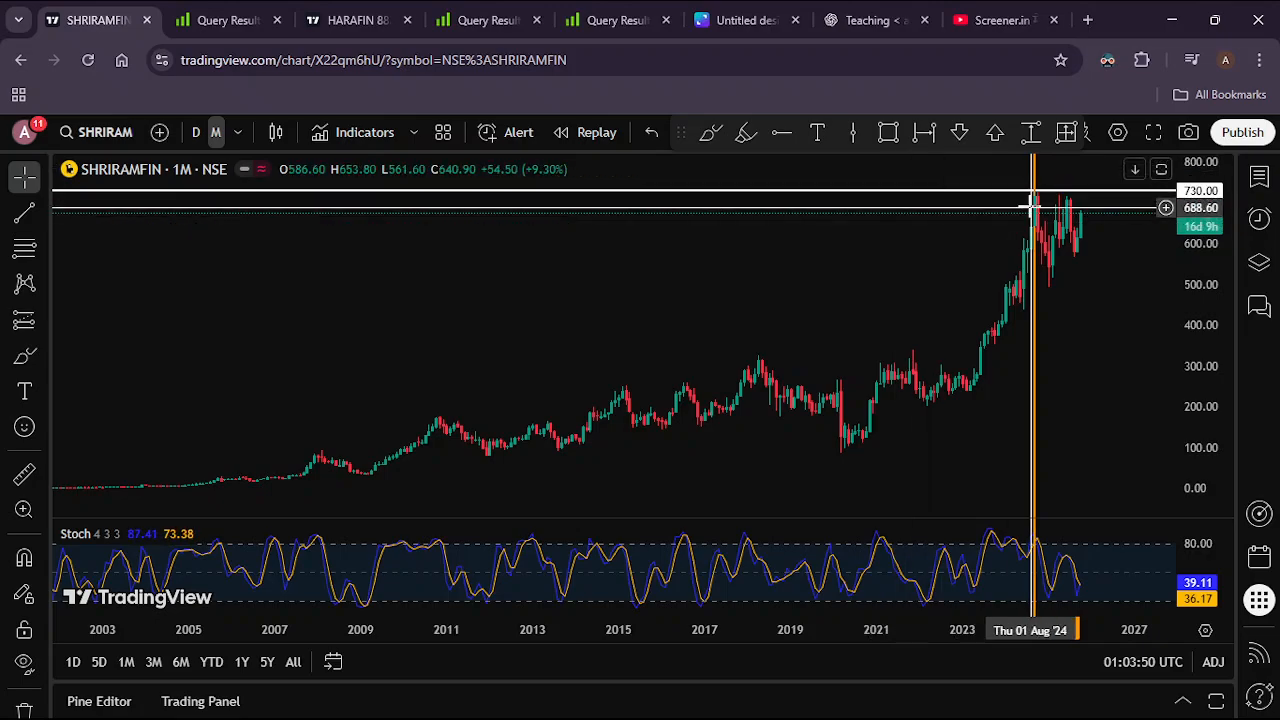
scroll(930, 176, up, 3)
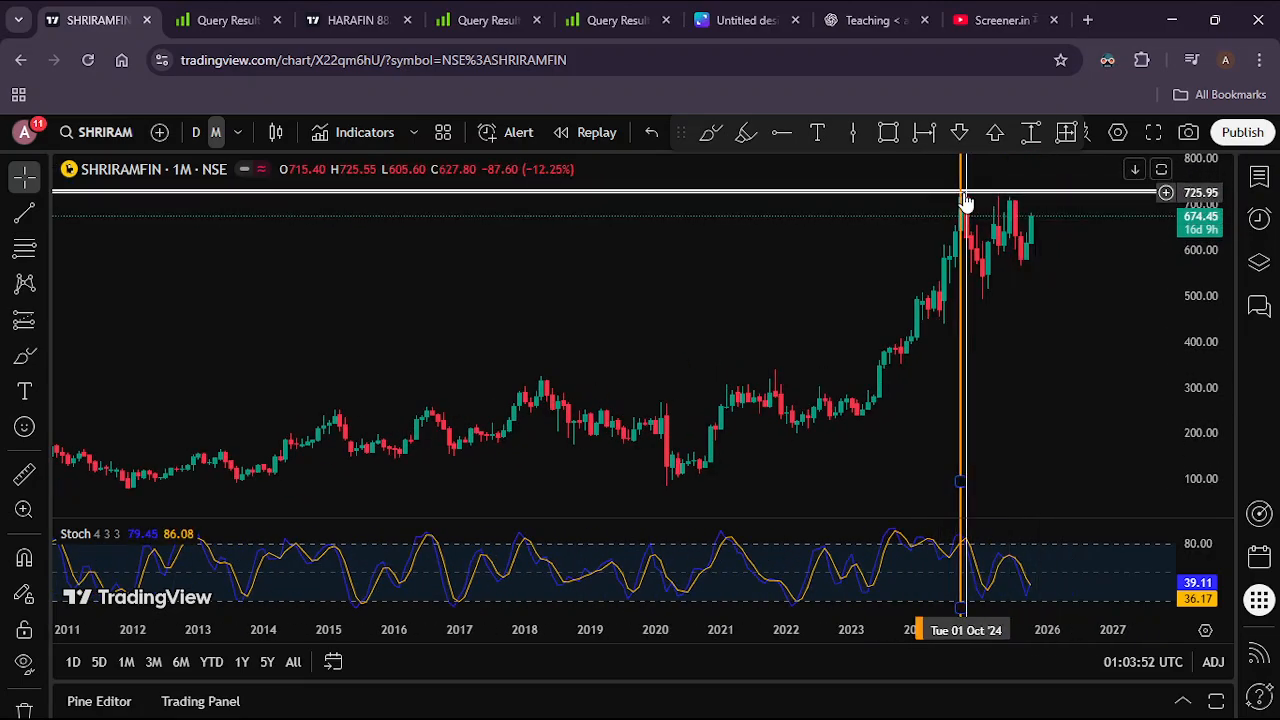
drag(965, 203, 960, 200)
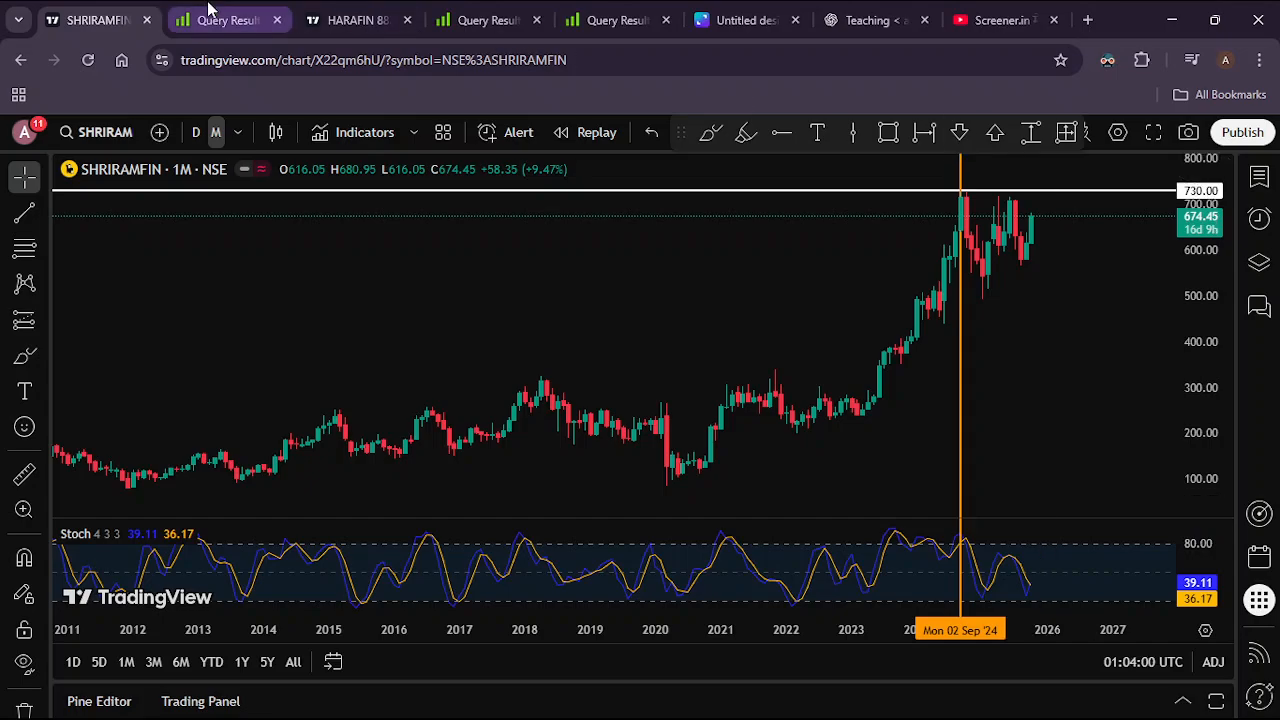
Switch to Screener and review both sides of the query "High price all time = Current price".
click(228, 19)
scroll(258, 324, down, 1)
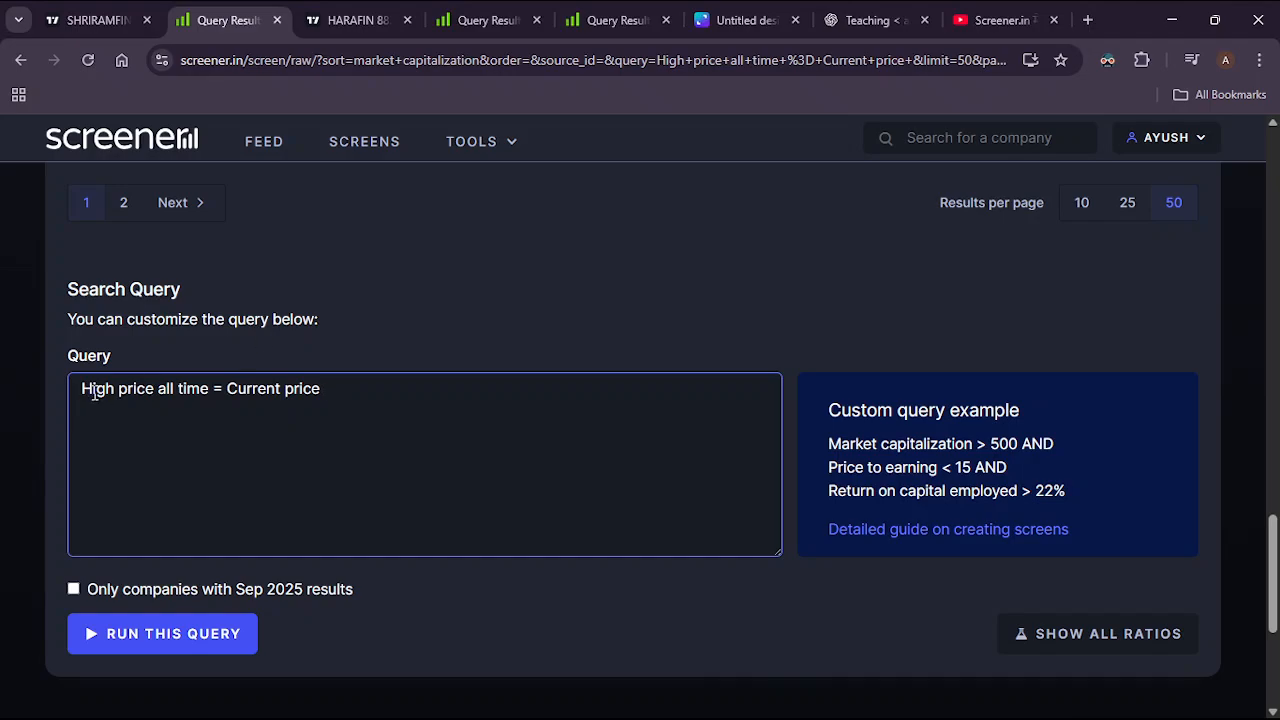
drag(81, 389, 205, 390)
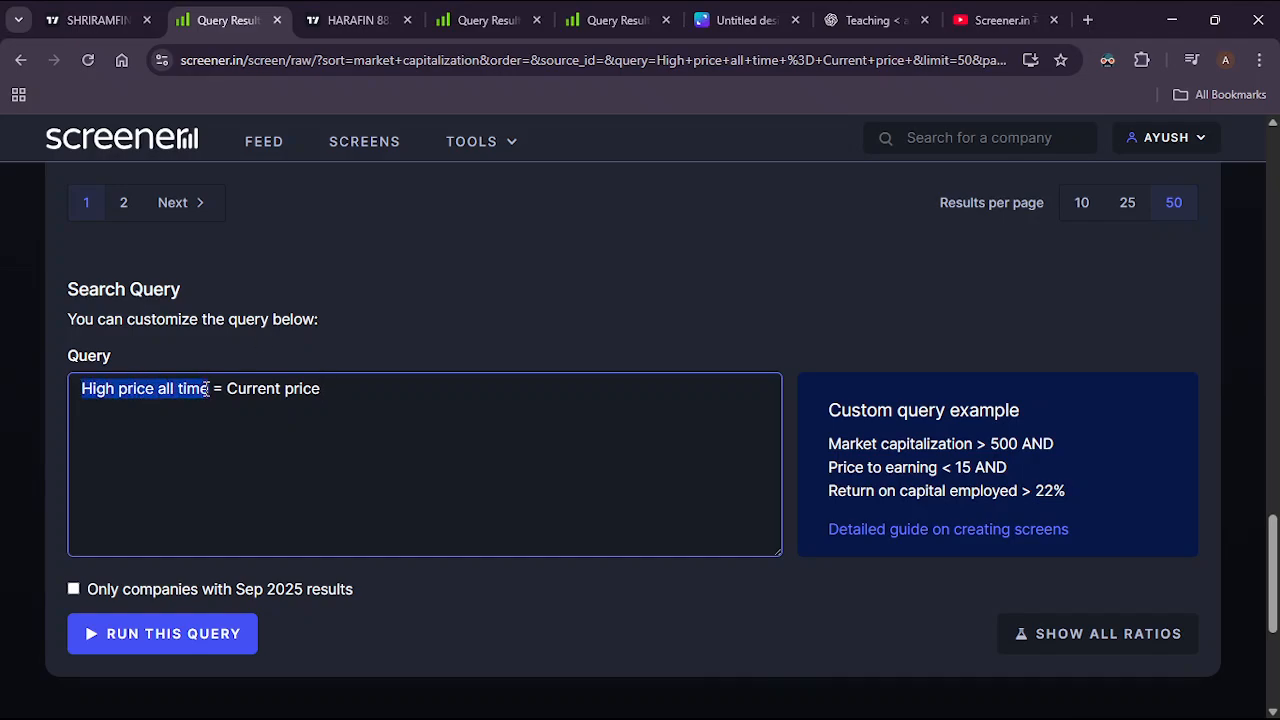
click(207, 389)
drag(80, 388, 362, 389)
click(218, 394)
click(379, 387)
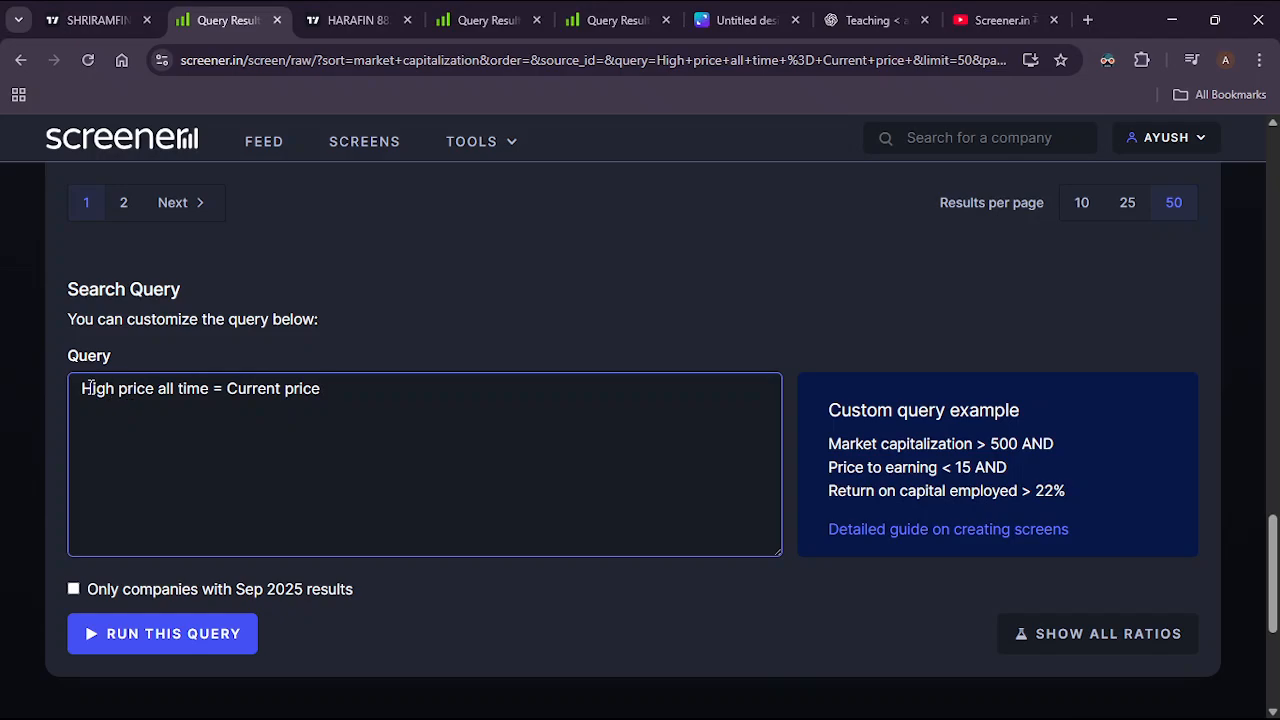
Look up the query text in the results page for "High price all time < Book value".
click(475, 10)
click(615, 15)
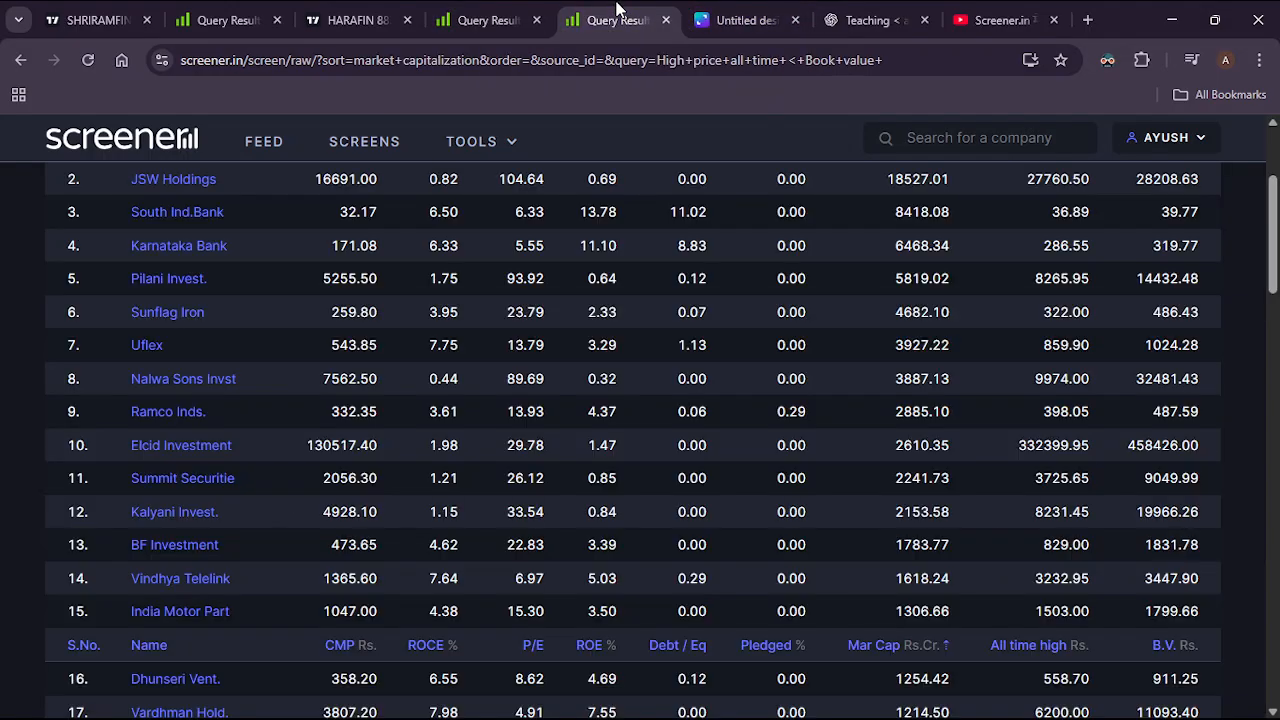
scroll(300, 354, down, 10)
scroll(300, 354, up, 3)
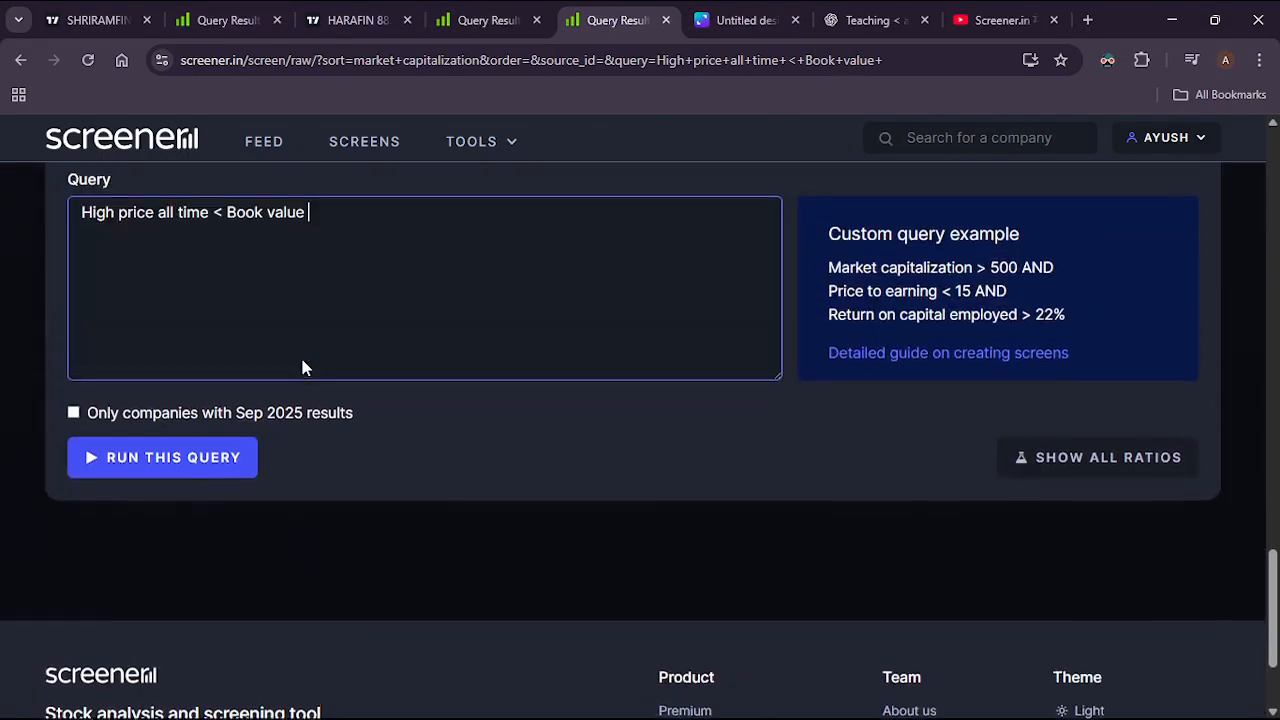
Review the "High price all time = Current price" query and its result list, and check the HARAFIN chart on TradingView.
click(245, 10)
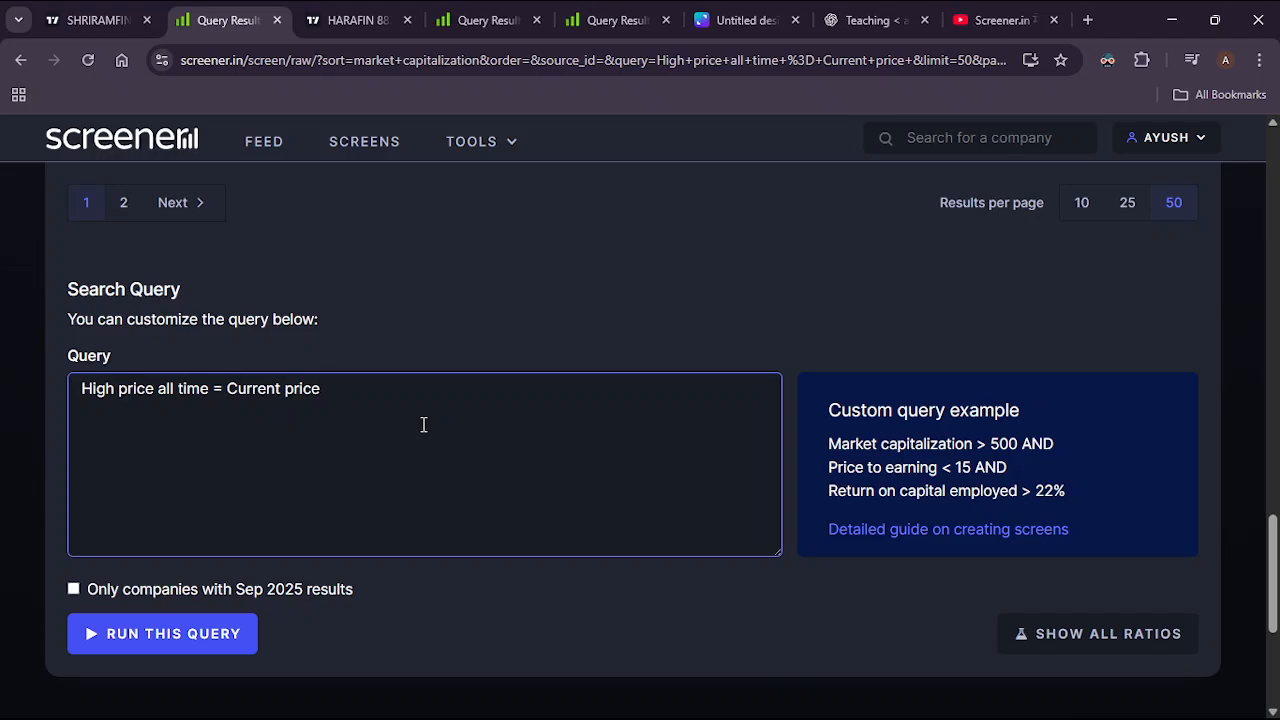
drag(82, 389, 351, 403)
click(351, 403)
drag(229, 388, 400, 372)
click(400, 374)
scroll(398, 373, up, 15)
scroll(398, 373, down, 20)
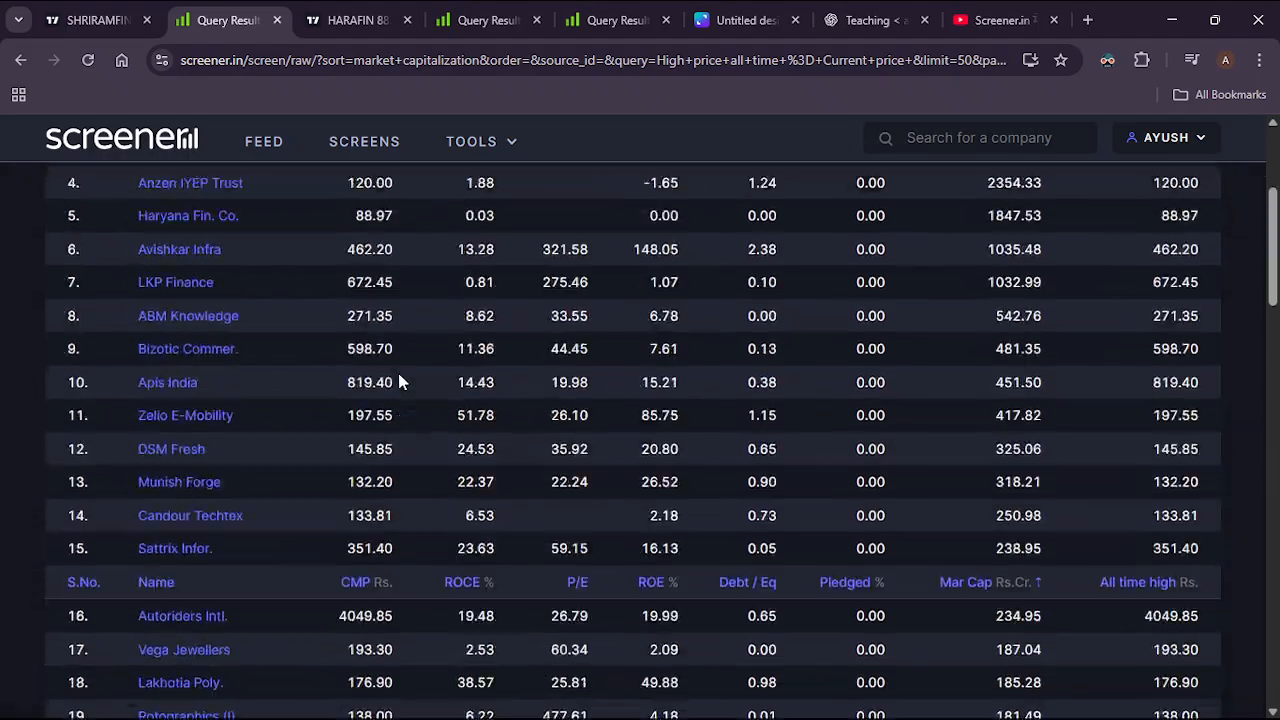
scroll(398, 382, up, 20)
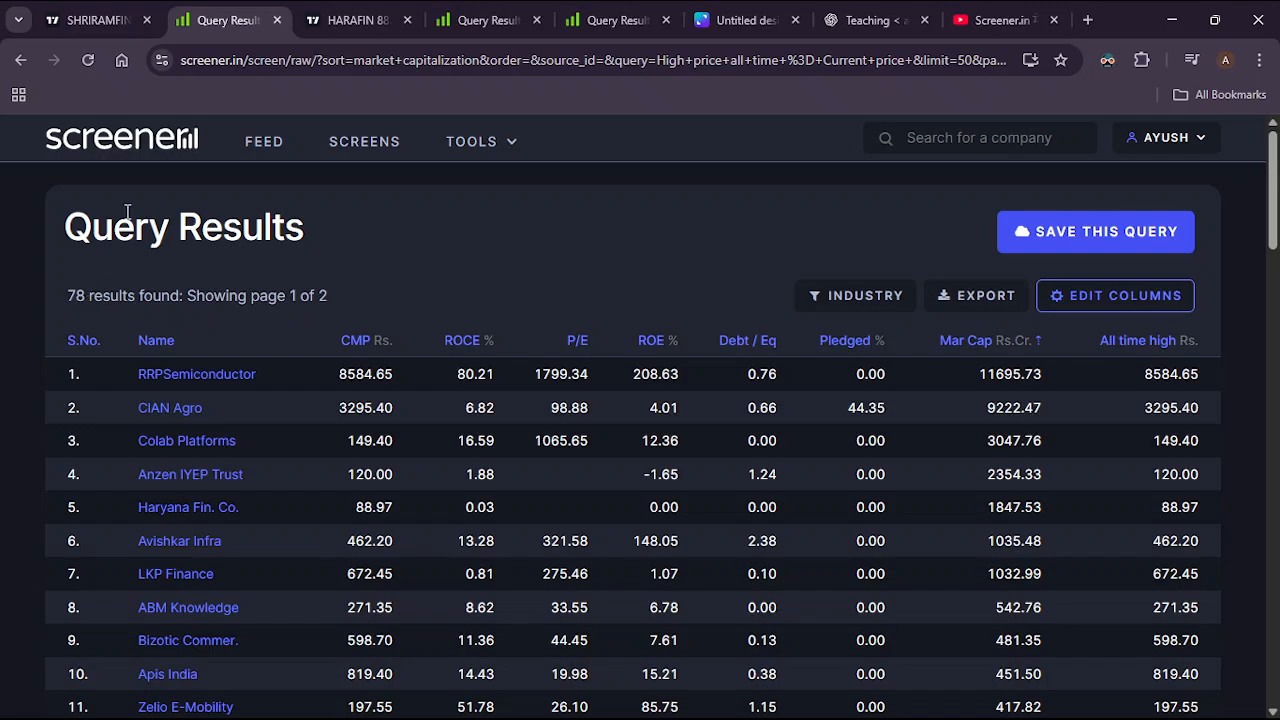
click(365, 20)
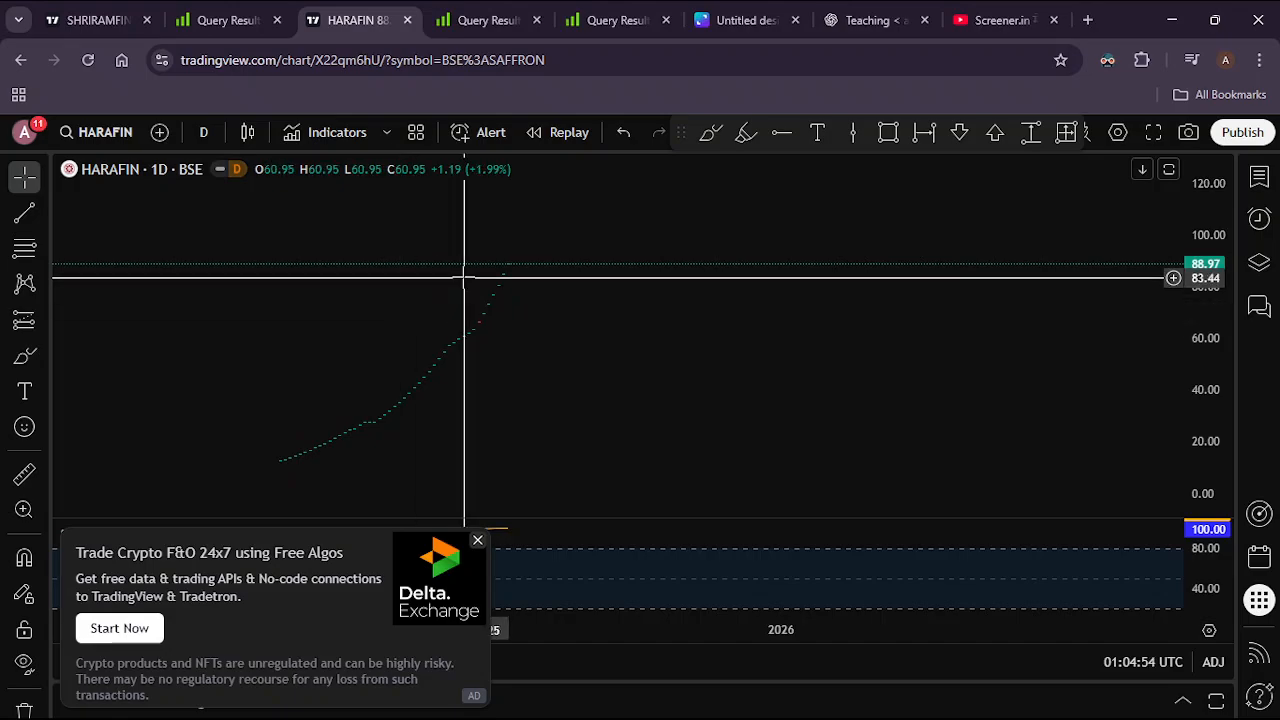
Switch to Screener and examine the "High price all time >Current price" query and its number of results.
click(474, 14)
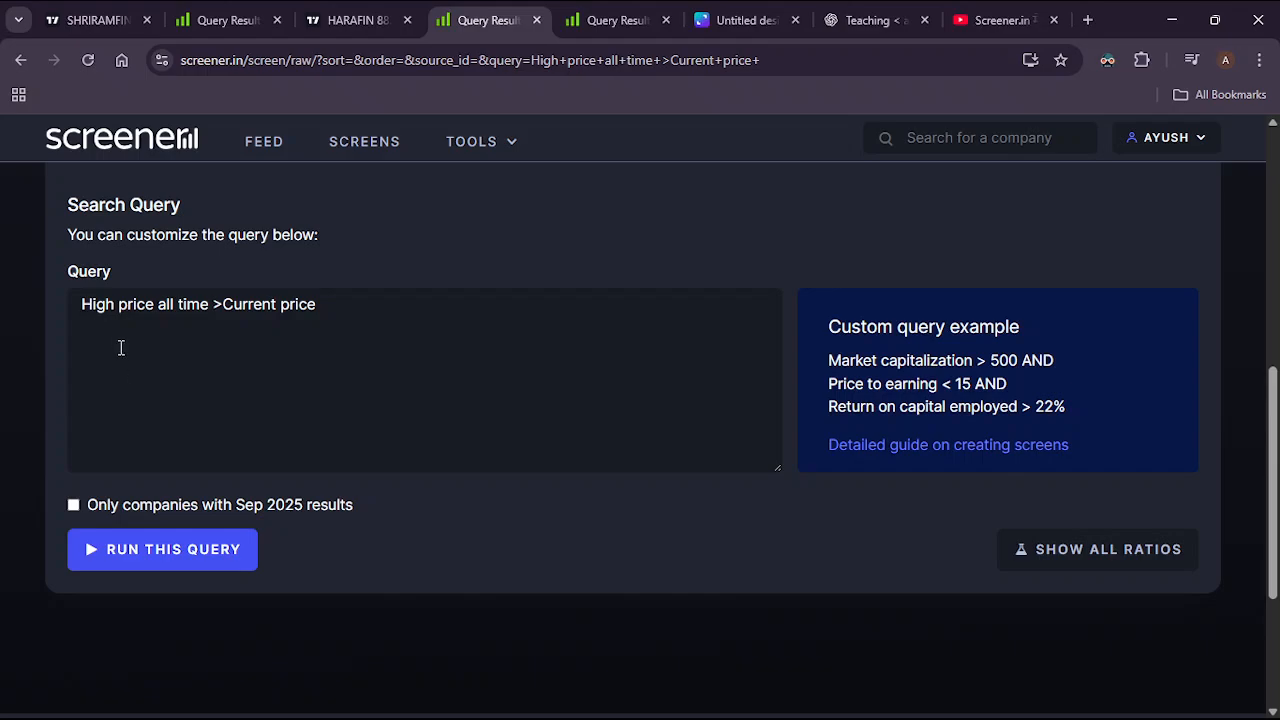
drag(82, 304, 342, 300)
click(363, 305)
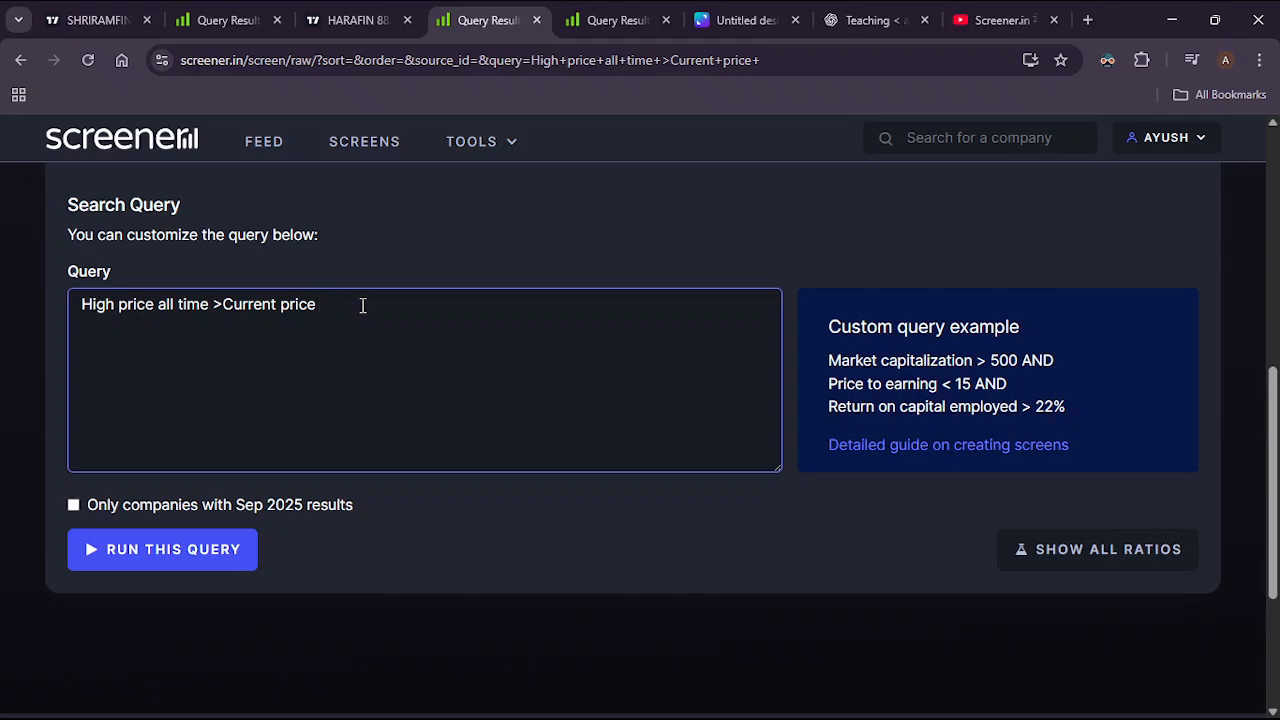
scroll(363, 305, up, 6)
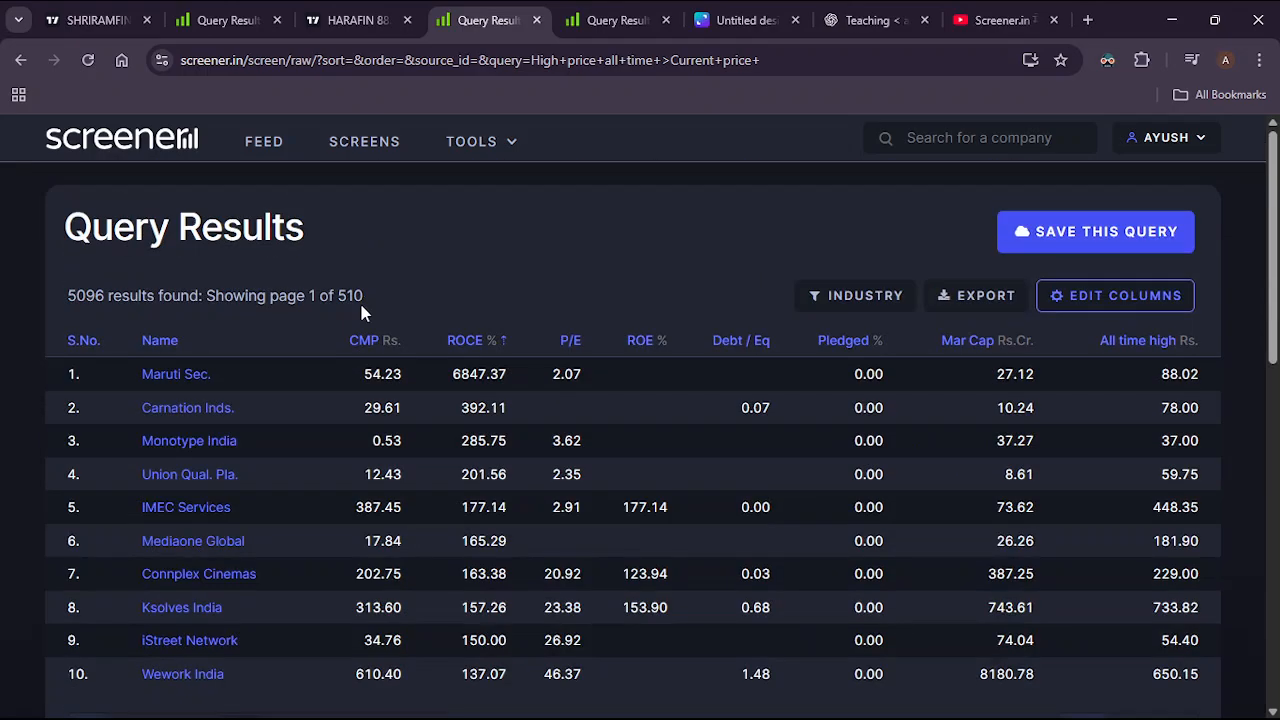
drag(70, 295, 130, 295)
click(129, 295)
Compare the SHRIRAMFIN chart's current price with its peak, and recheck the "High price all time >Current price" query.
click(95, 20)
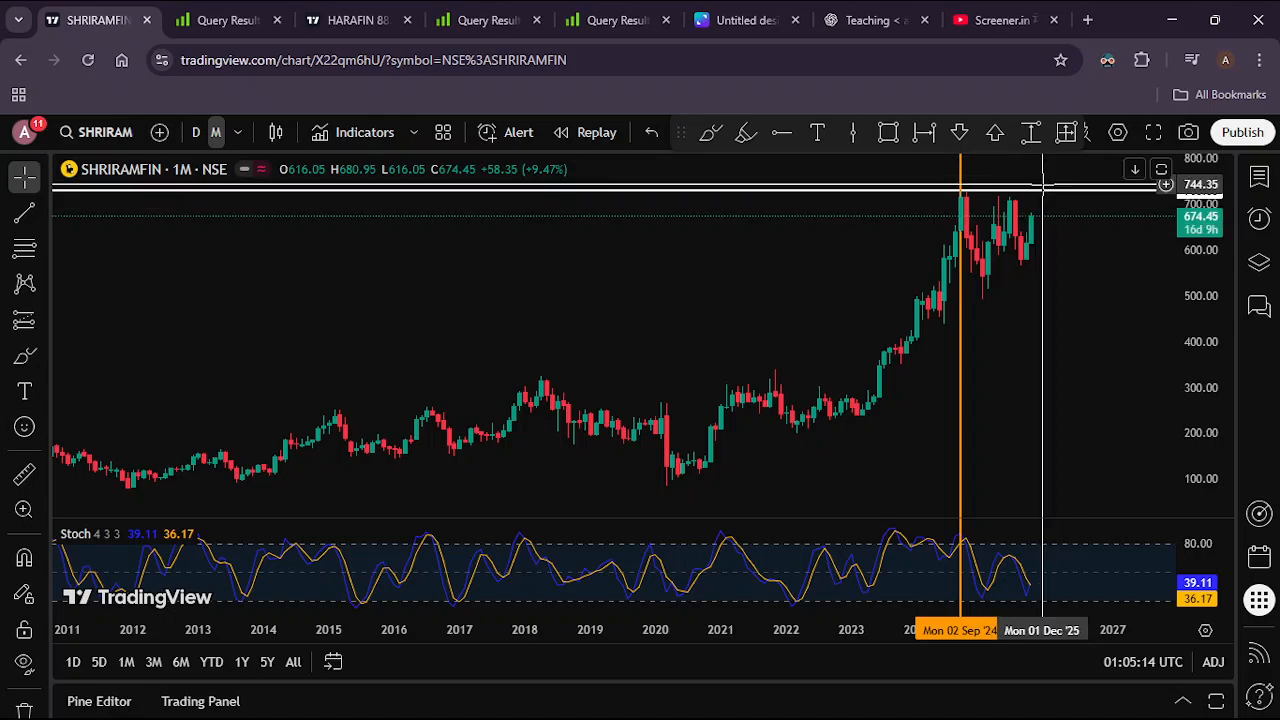
click(491, 17)
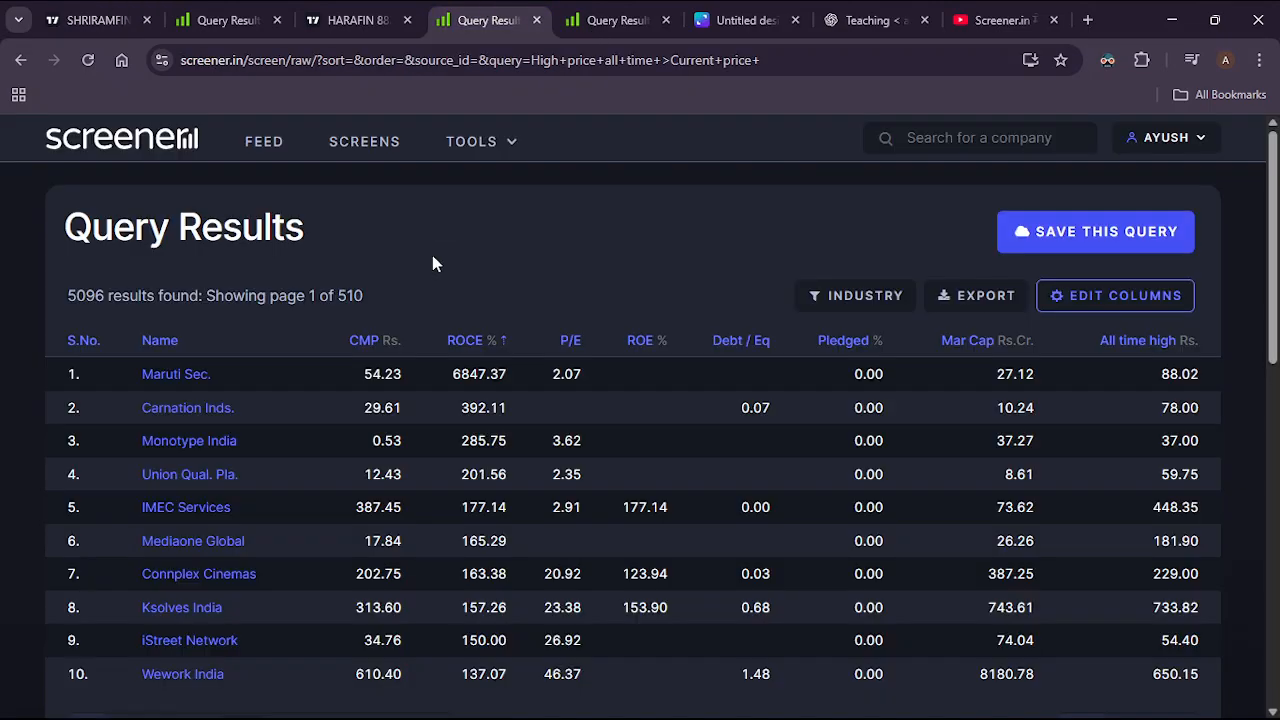
scroll(430, 280, down, 10)
scroll(420, 305, up, 3)
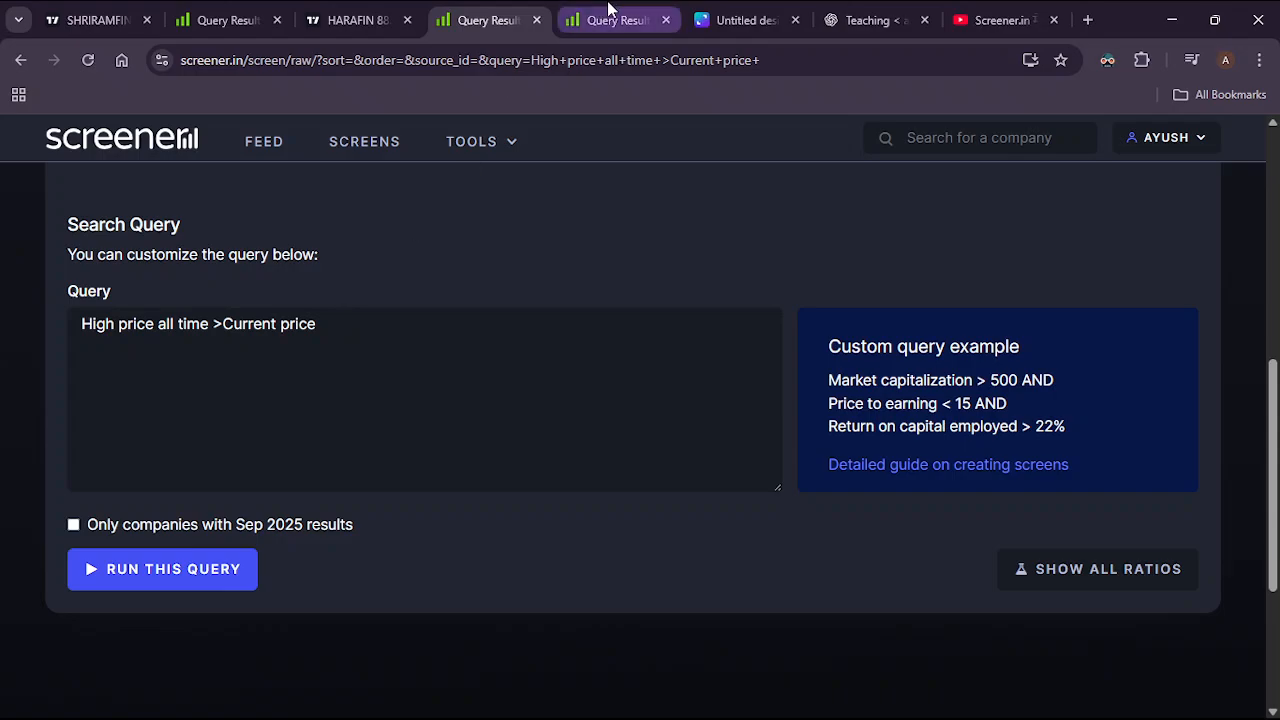
Examine the "High price all time < Book value" query, its number of results and the listed companies' market capitalization.
click(610, 8)
drag(82, 224, 357, 281)
click(393, 287)
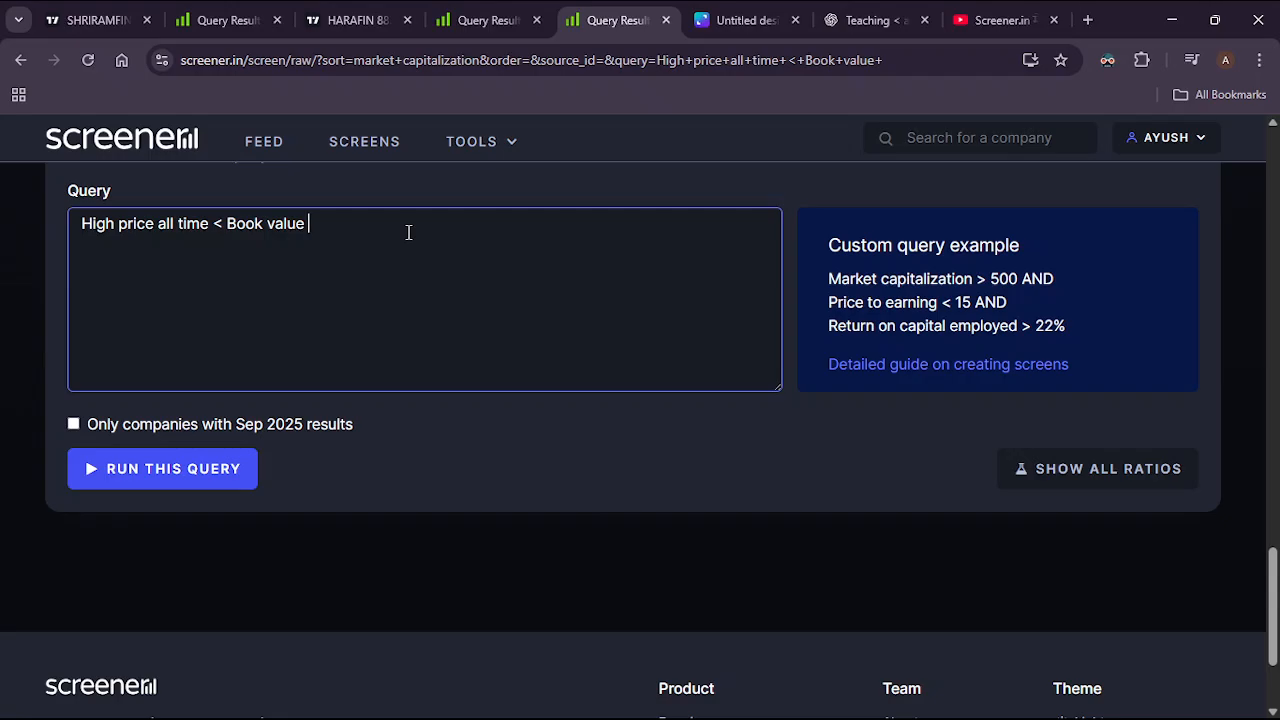
scroll(408, 232, up, 20)
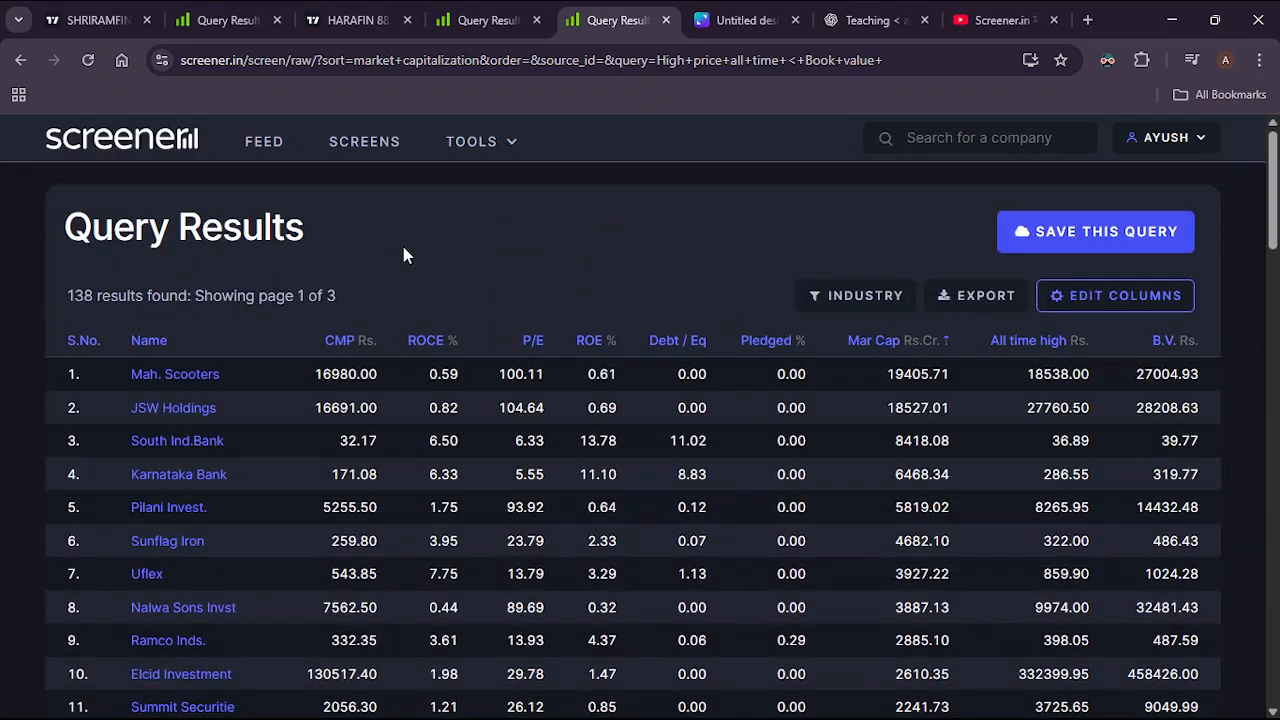
drag(69, 222, 141, 223)
click(141, 223)
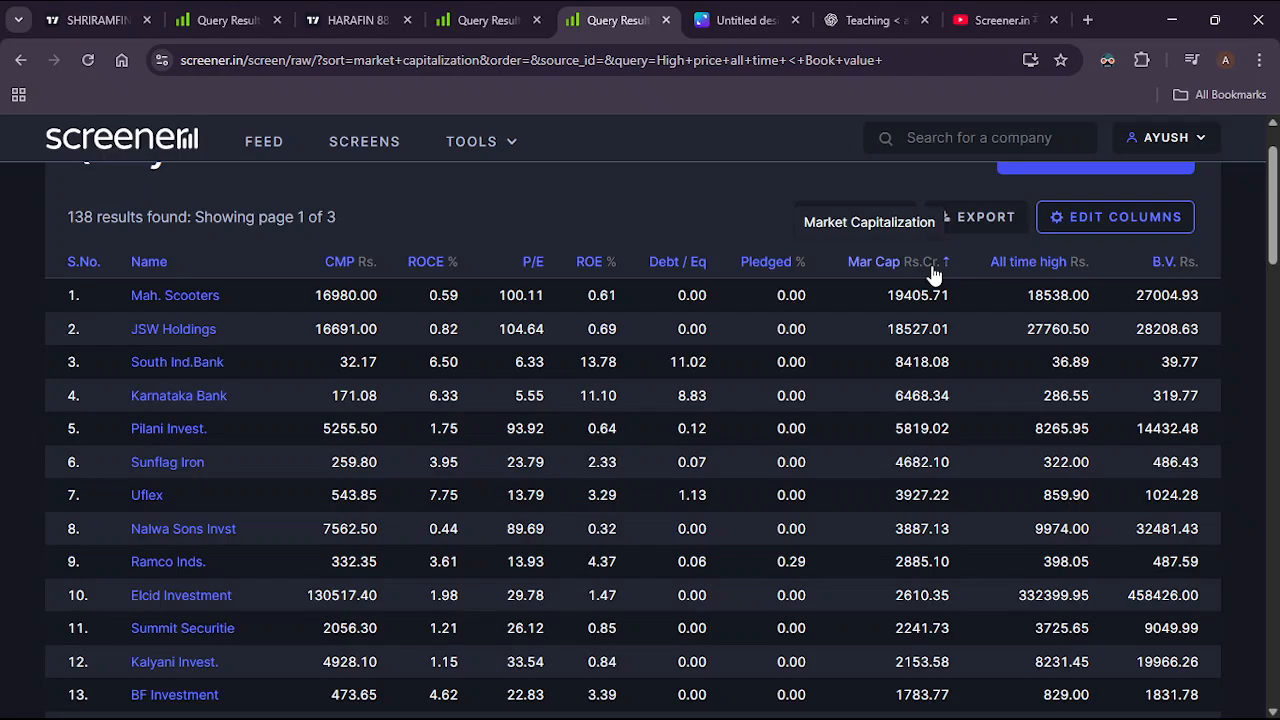
scroll(918, 338, down, 2)
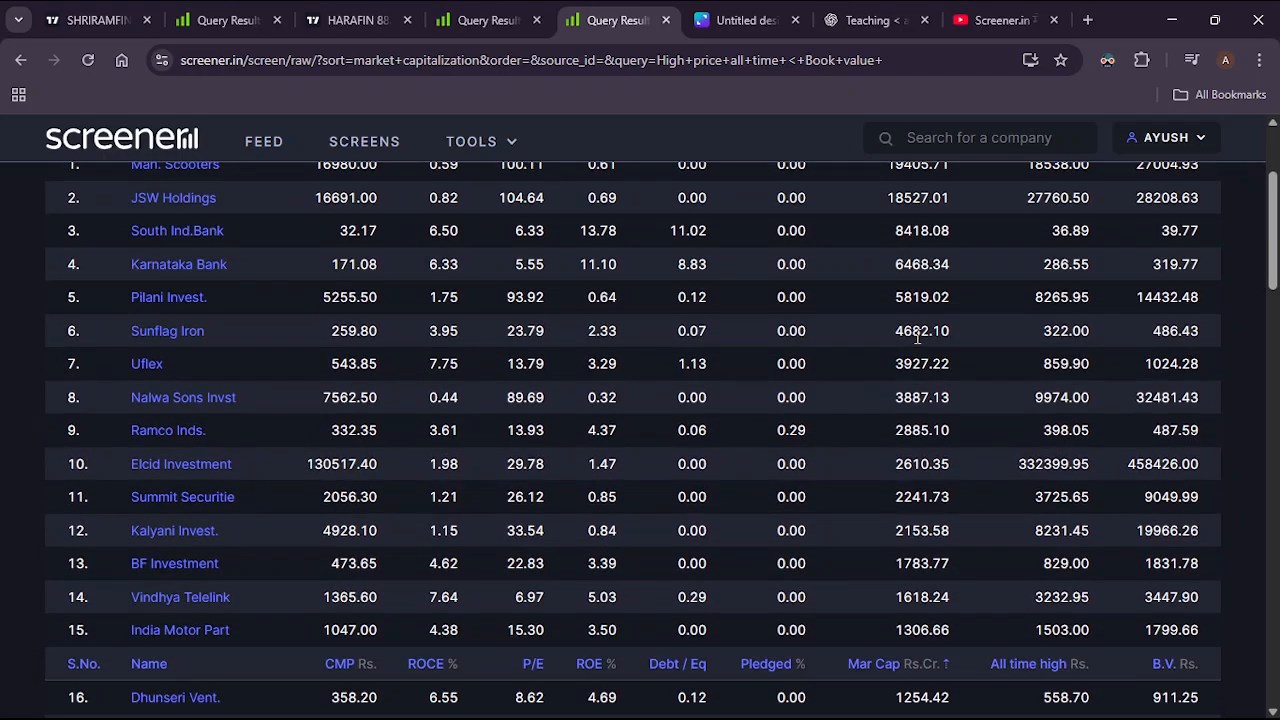
scroll(918, 338, up, 2)
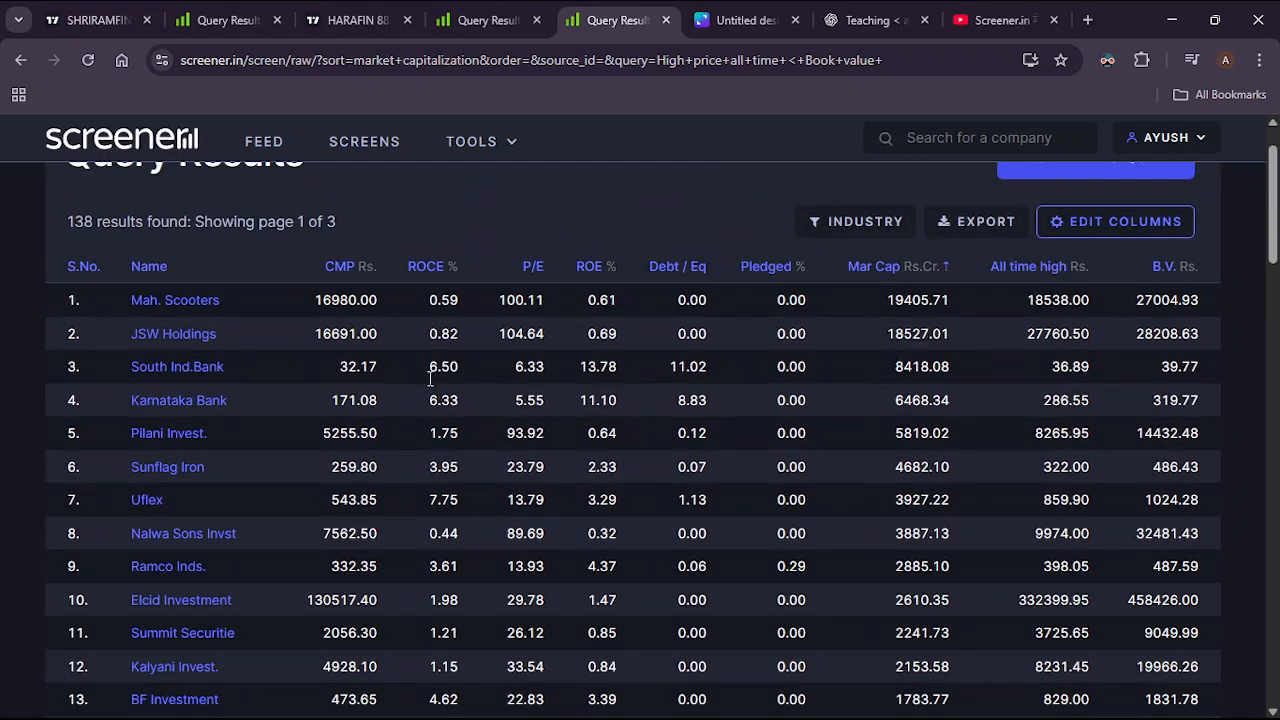
Switch to TradingView, load the NSE daily chart of JSW Holdings (JSWHL) and show its multi-year price history.
click(338, 10)
text(jSW HOLDING)
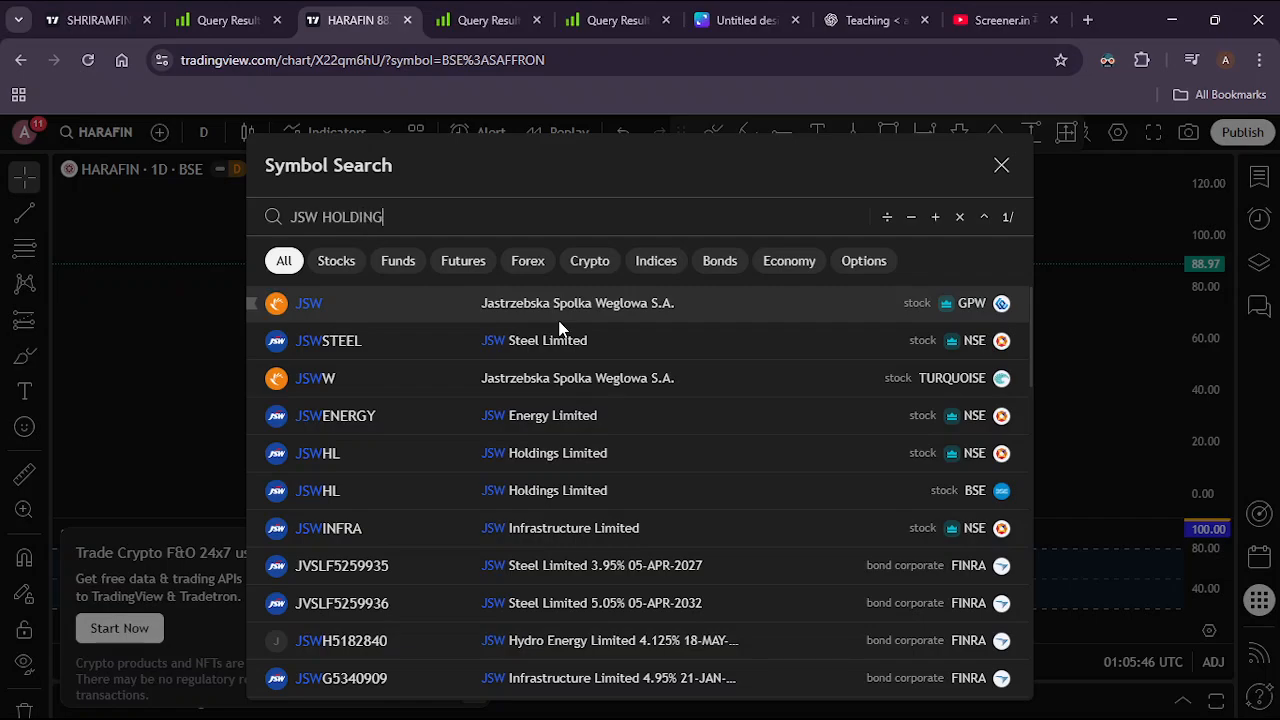
click(562, 312)
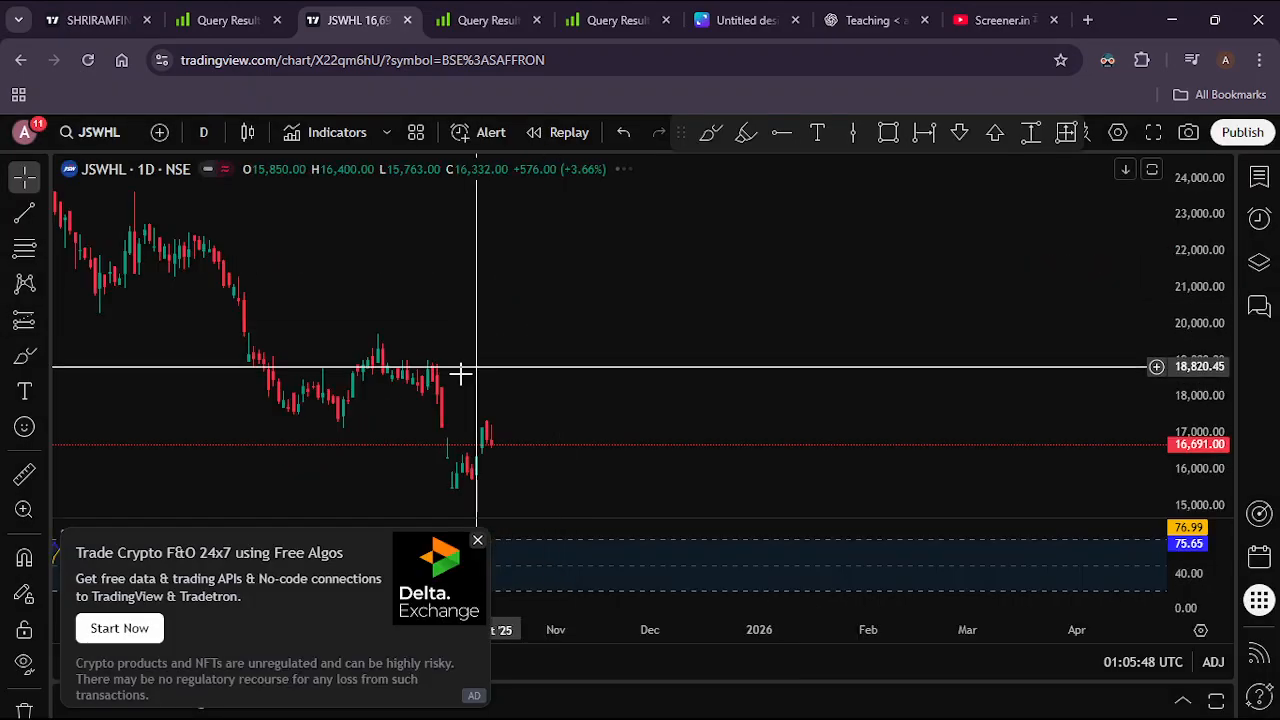
scroll(461, 373, down, 5)
drag(1186, 262, 1202, 514)
scroll(874, 392, down, 7)
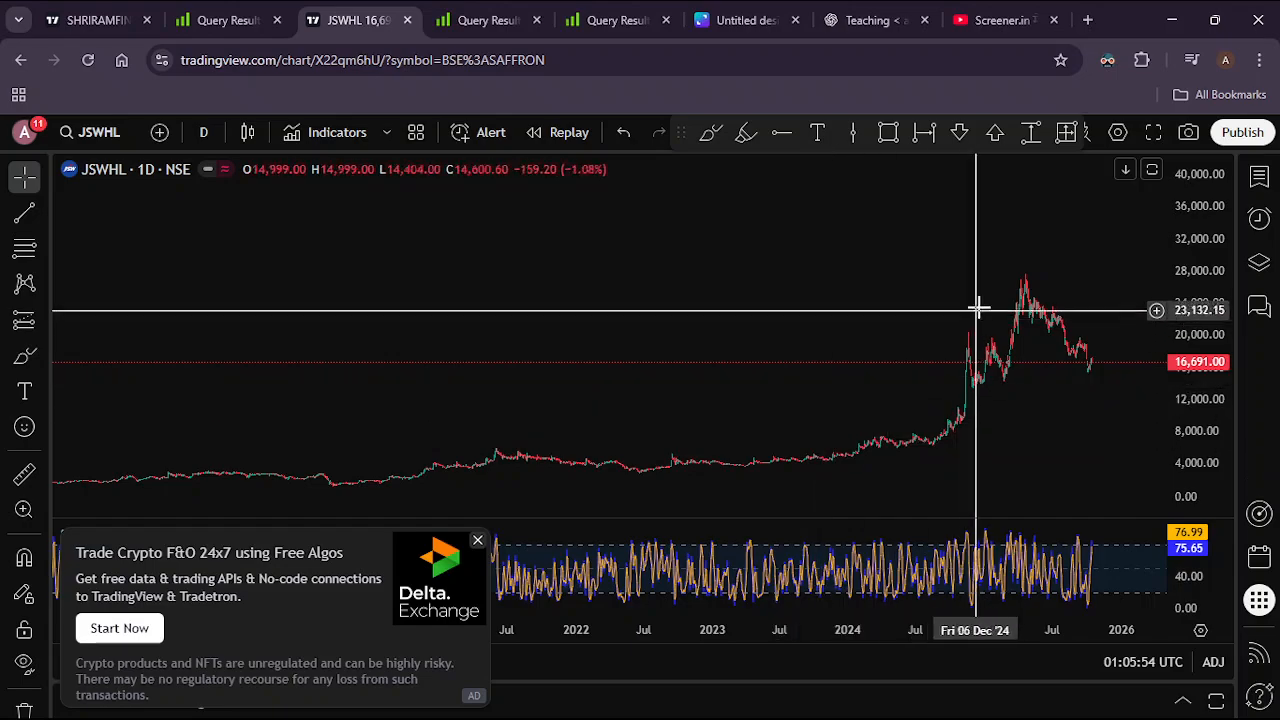
Switch to Screener and bring up the query text of "High price all time < Book value".
click(232, 18)
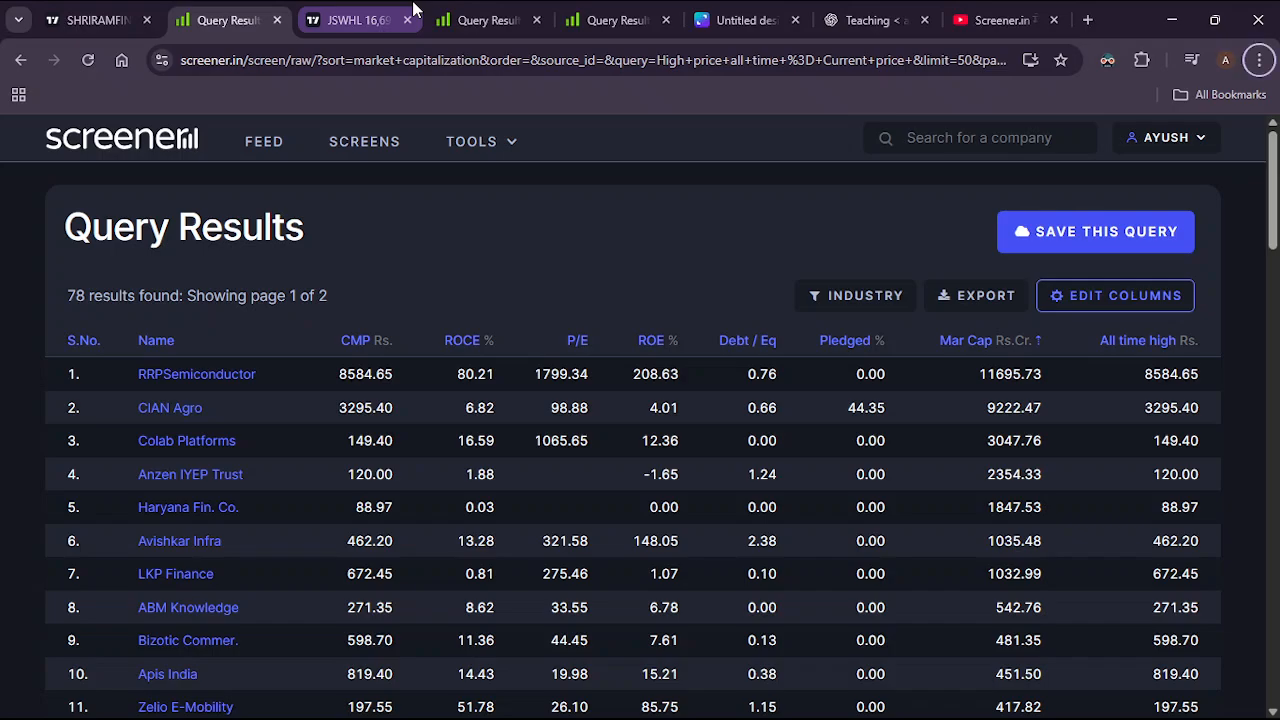
key(alt+Tab)
click(610, 20)
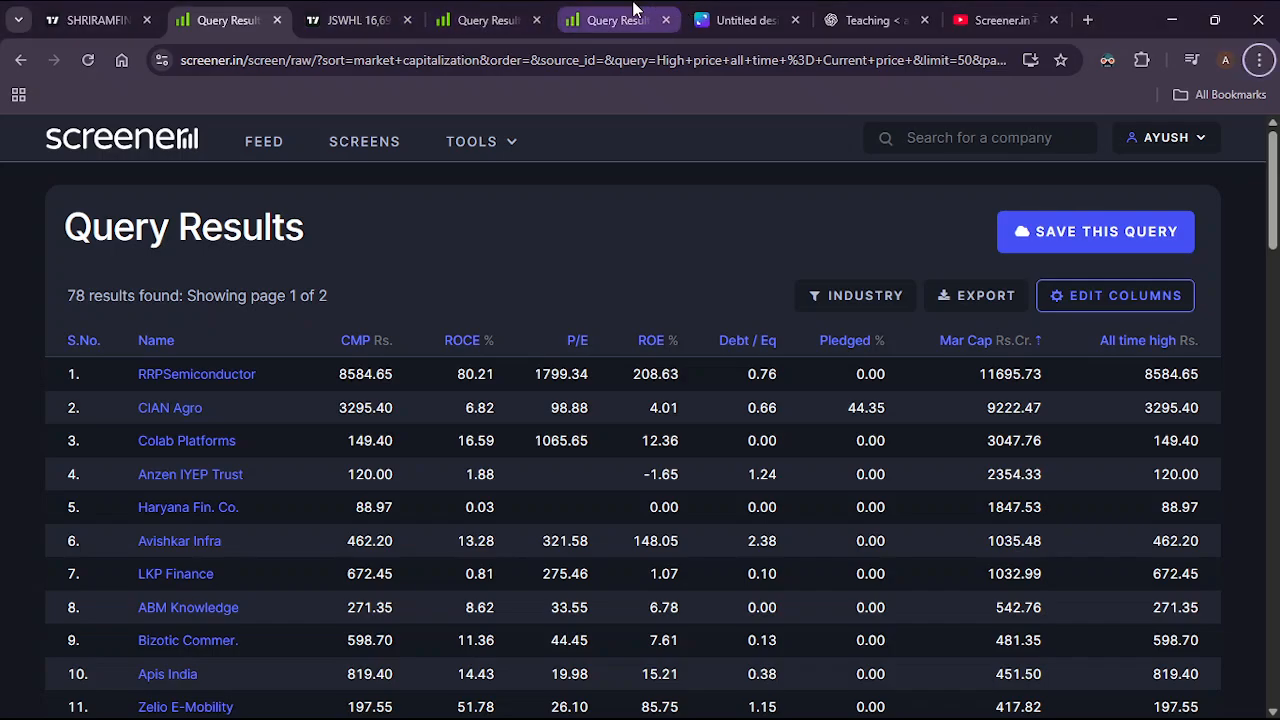
scroll(420, 314, down, 10)
scroll(420, 314, down, 8)
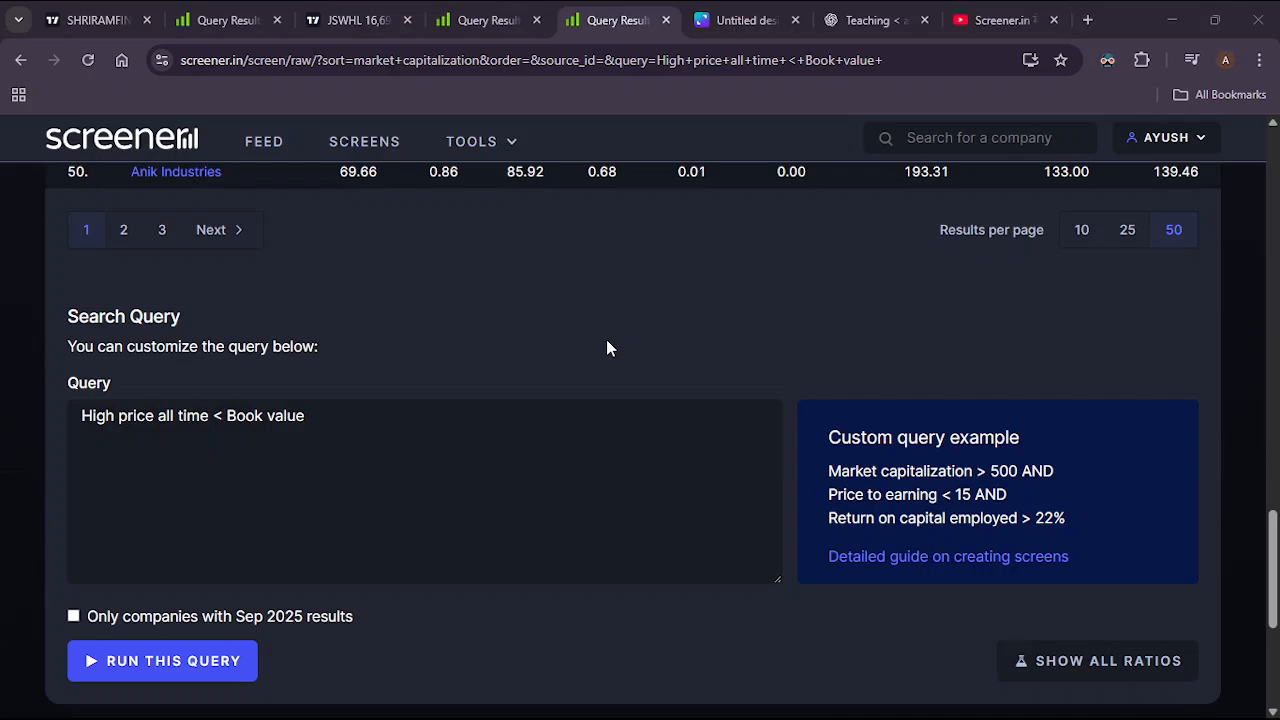
Switch to the YouTube video and reread the viewer's question about all-time-high stock queries.
click(1005, 14)
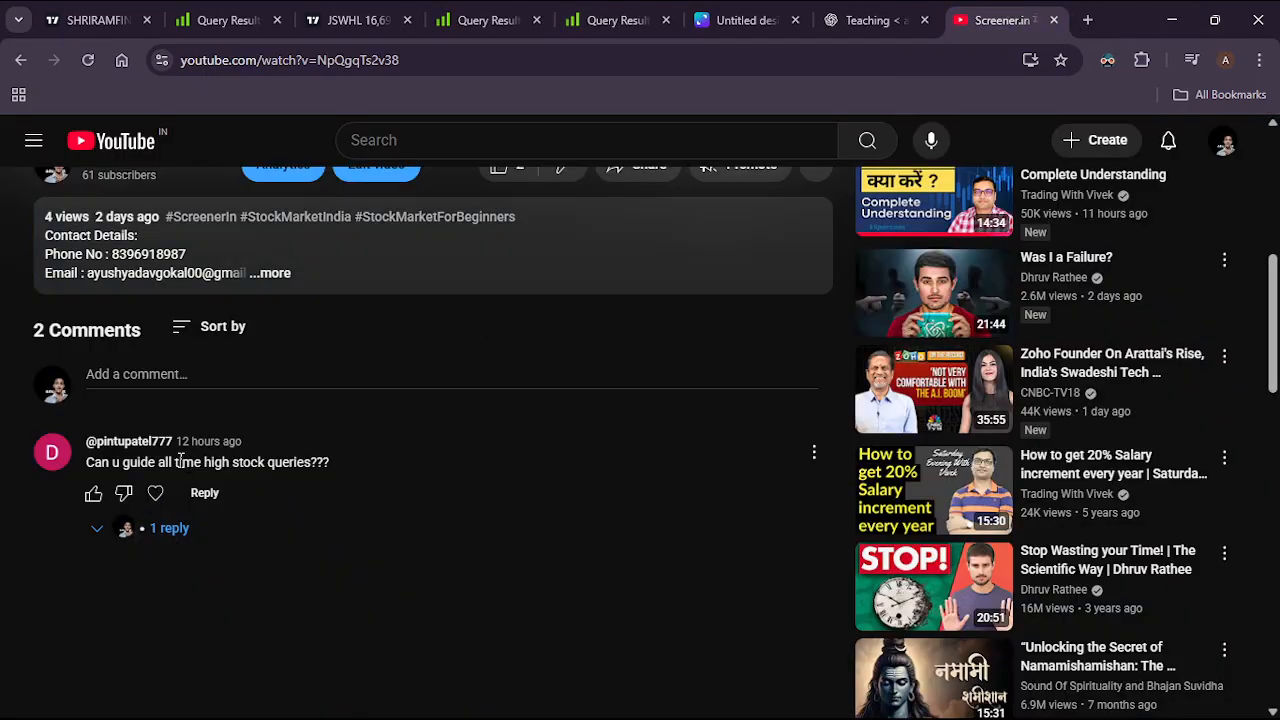
drag(98, 465, 266, 465)
click(266, 465)
Switch to Screener and show the start of the result list for "High price all time < Book value".
click(614, 18)
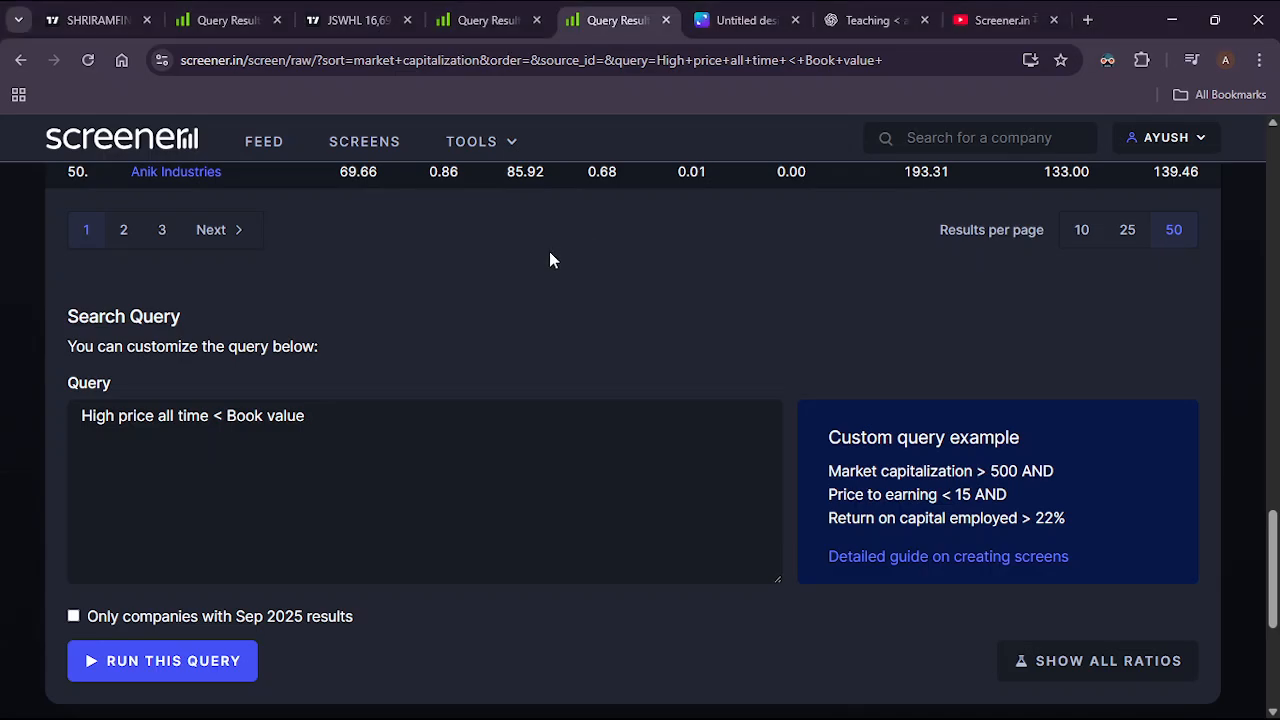
scroll(548, 251, up, 15)
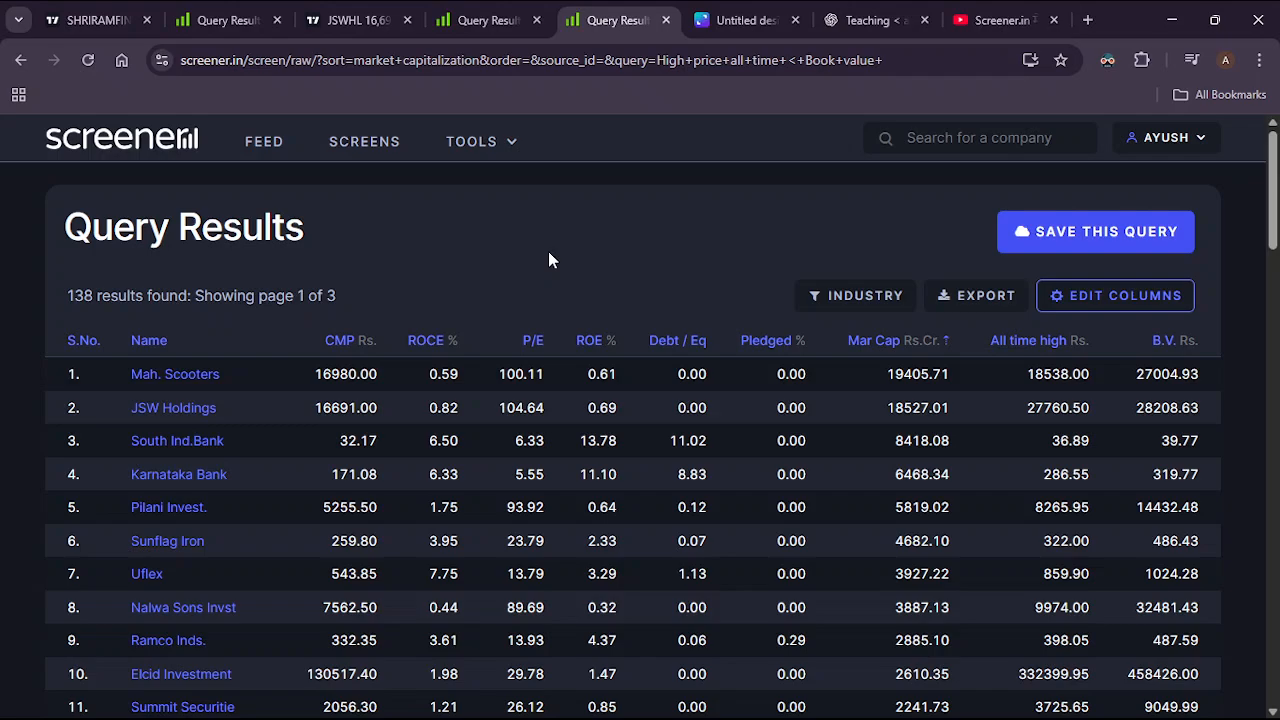
key(alt+Tab)
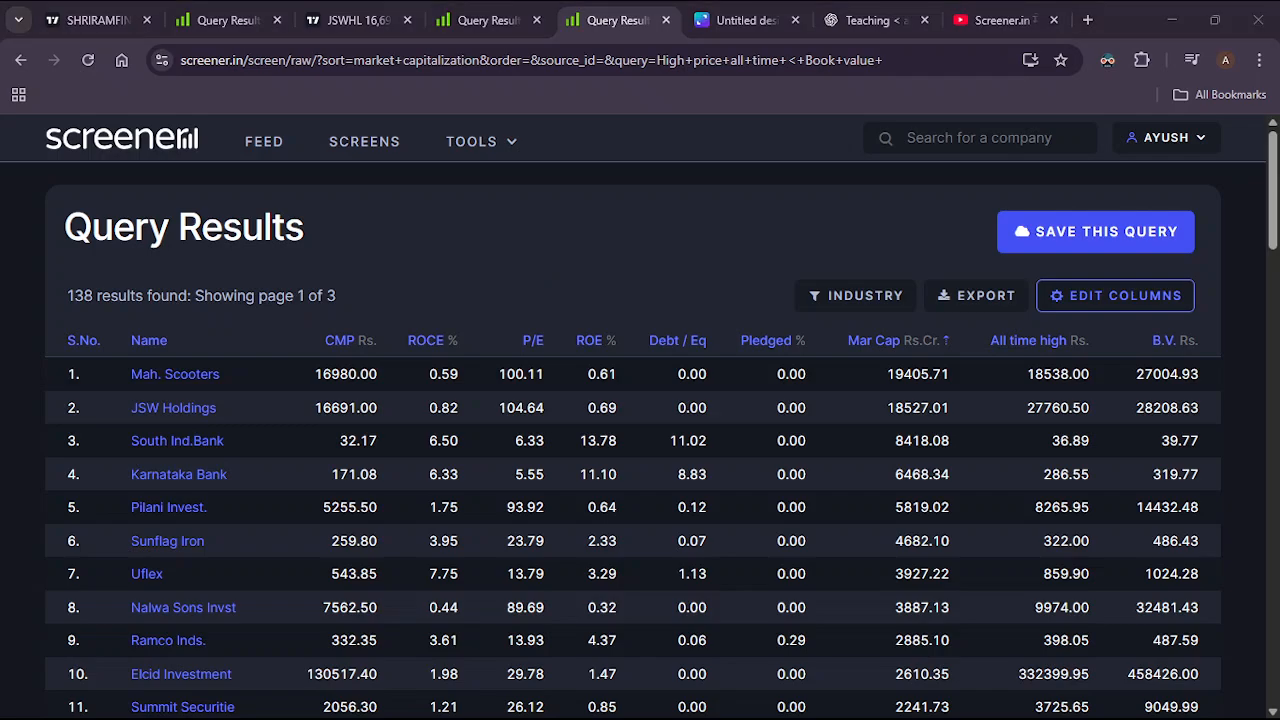